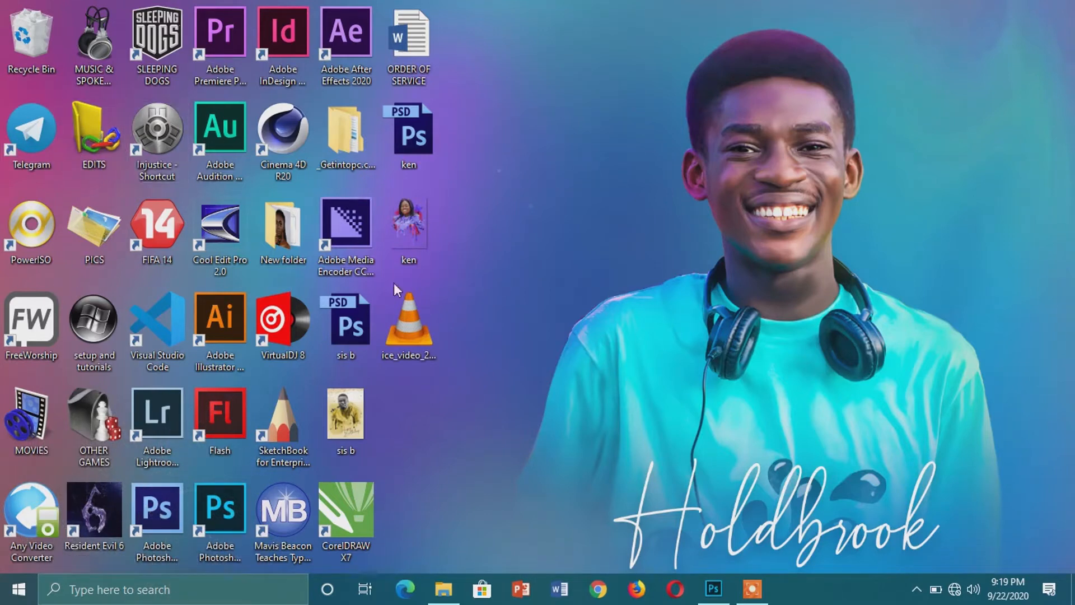
Switch to Photoshop and add the letter H as text near the middle of the blank canvas
left_click(713, 589)
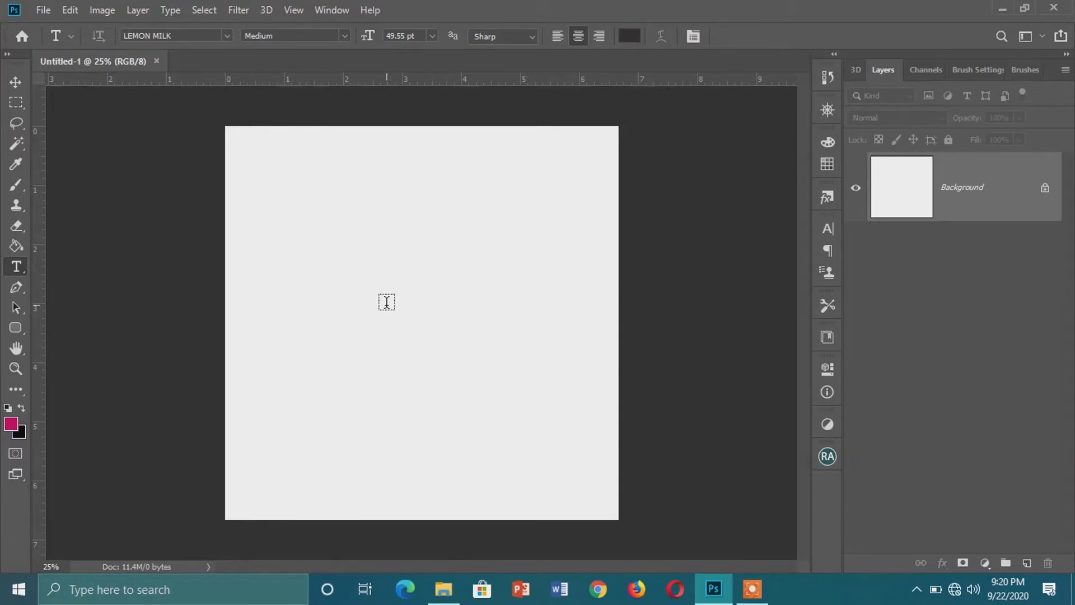
left_click(387, 302)
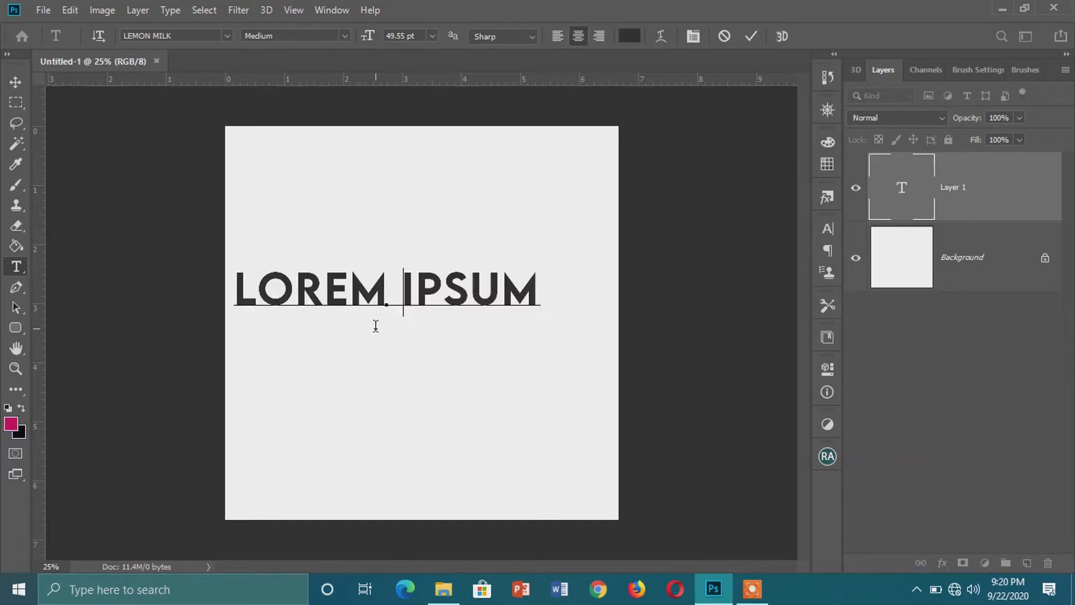
type("H")
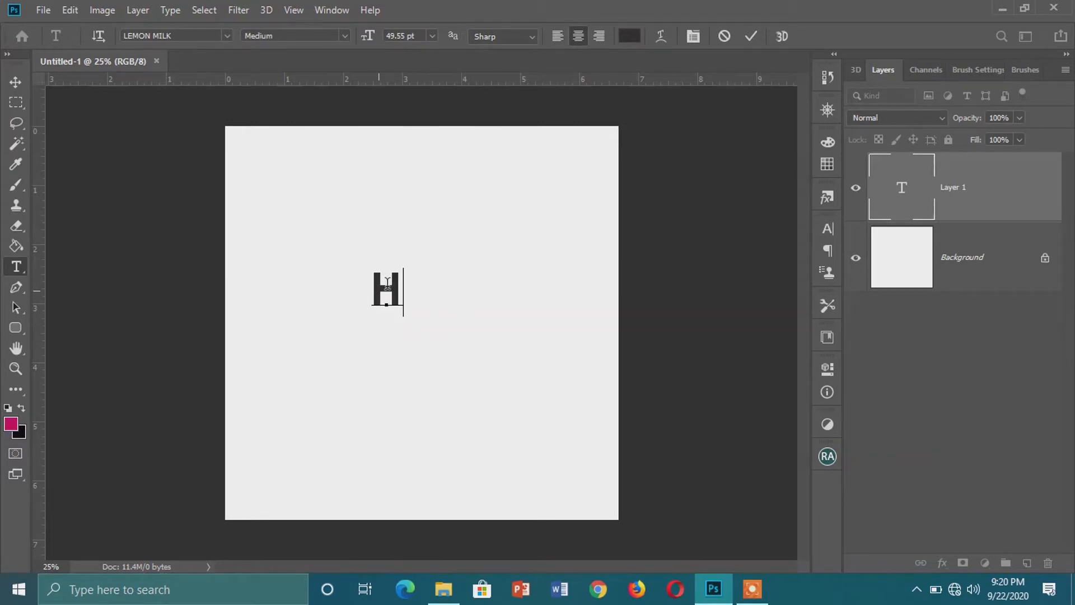
left_click(15, 82)
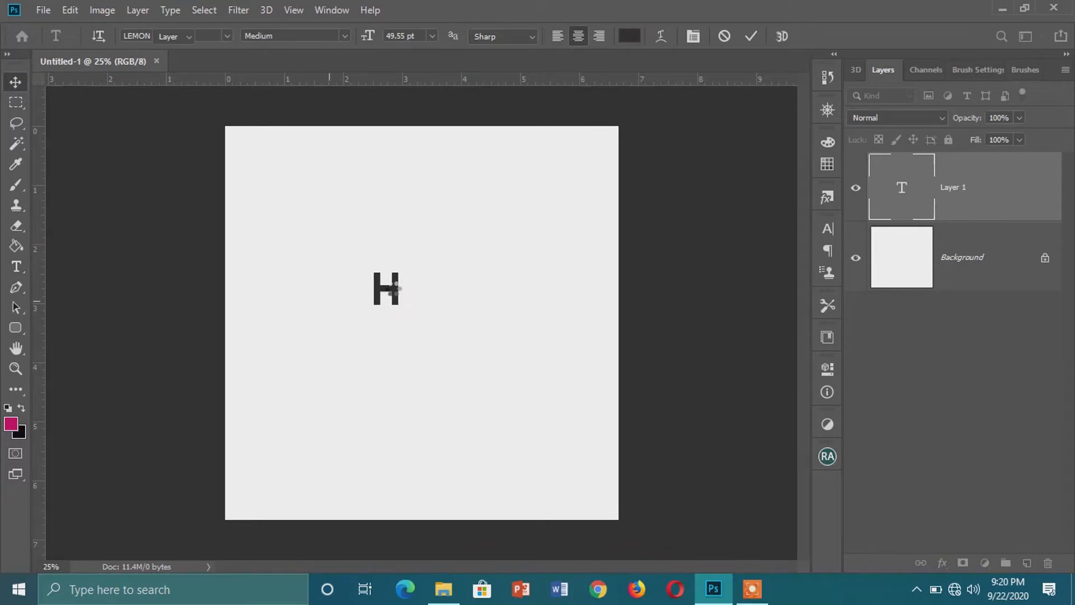
Scale the H text to about 548% and centre it horizontally on the canvas
key("ctrl+t")
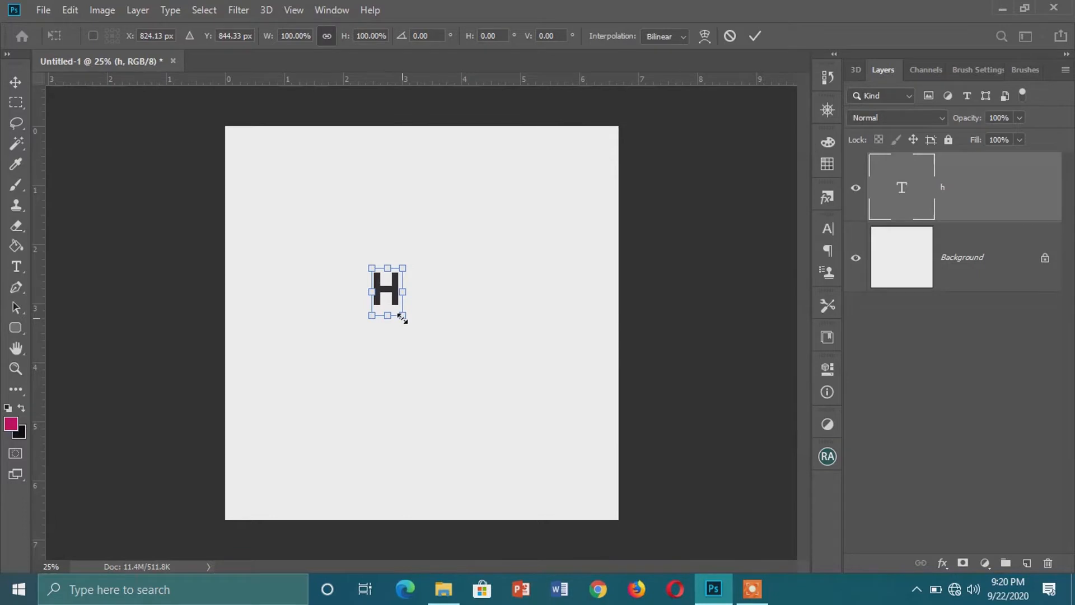
left_click_drag(402, 317, 490, 415)
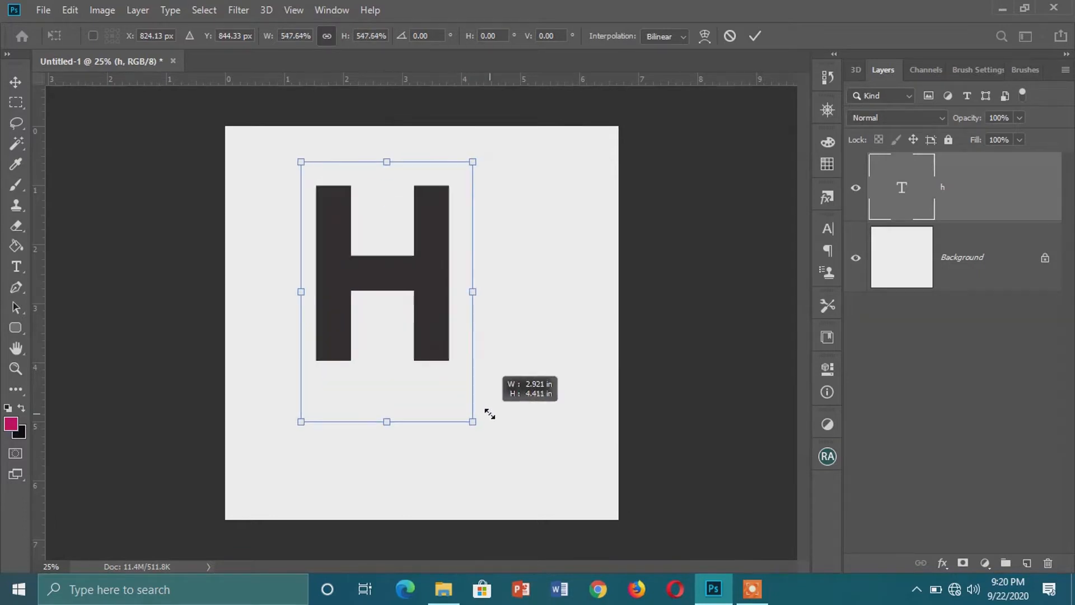
left_click_drag(444, 312, 468, 351)
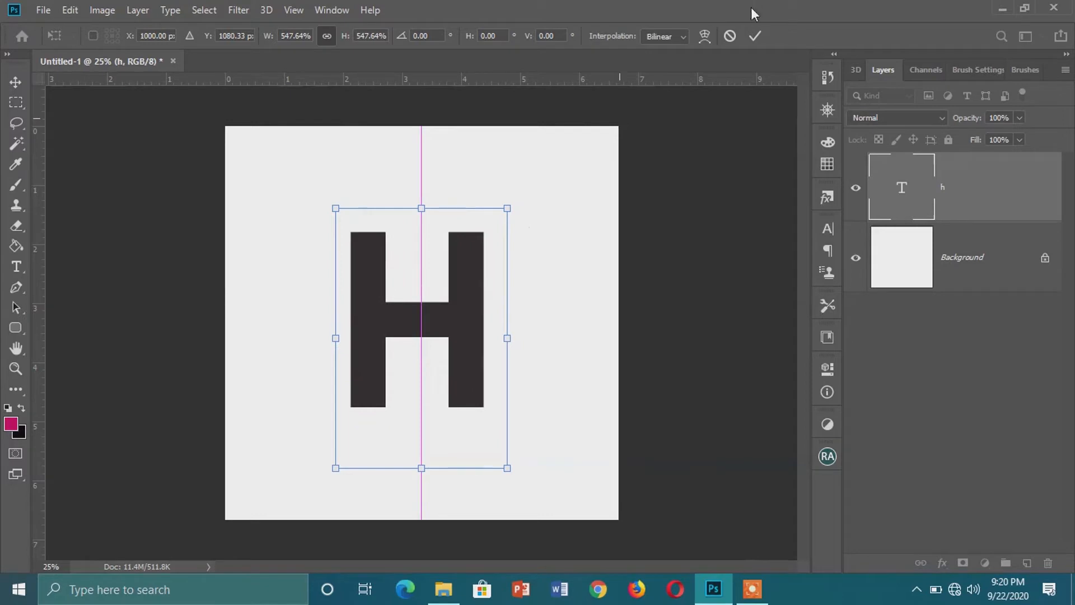
left_click(754, 37)
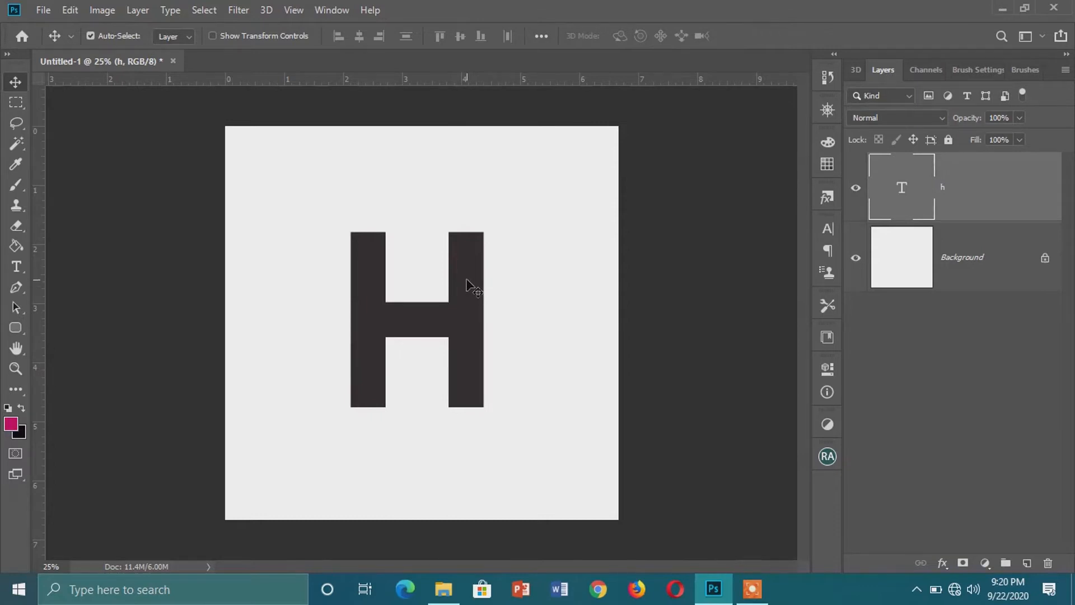
Change the H's text color to a bright saturated blue with hue 215° and collapse the Character settings
left_click(832, 227)
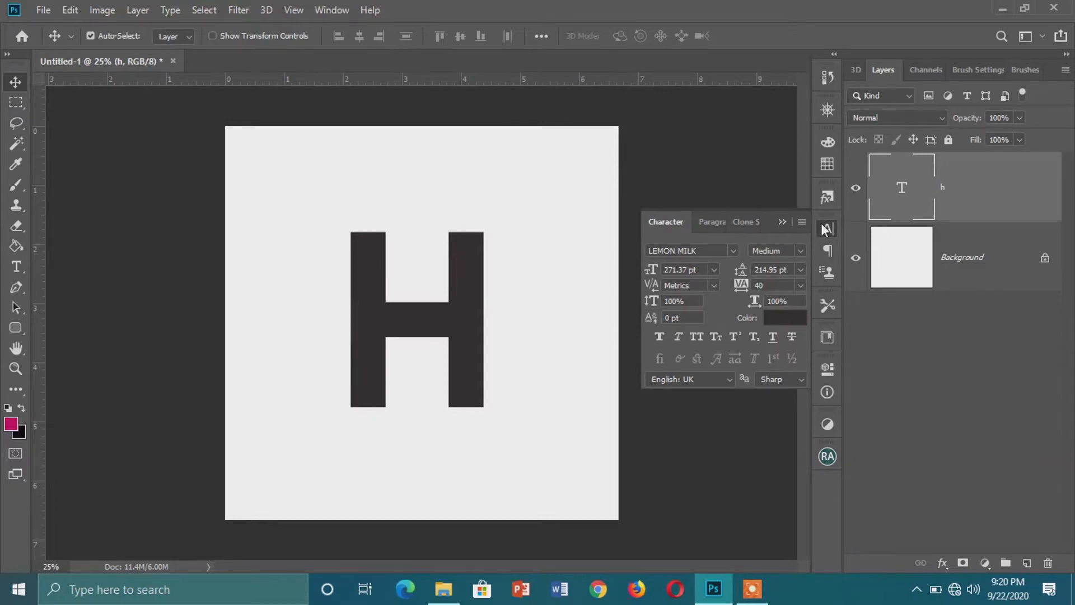
left_click(778, 320)
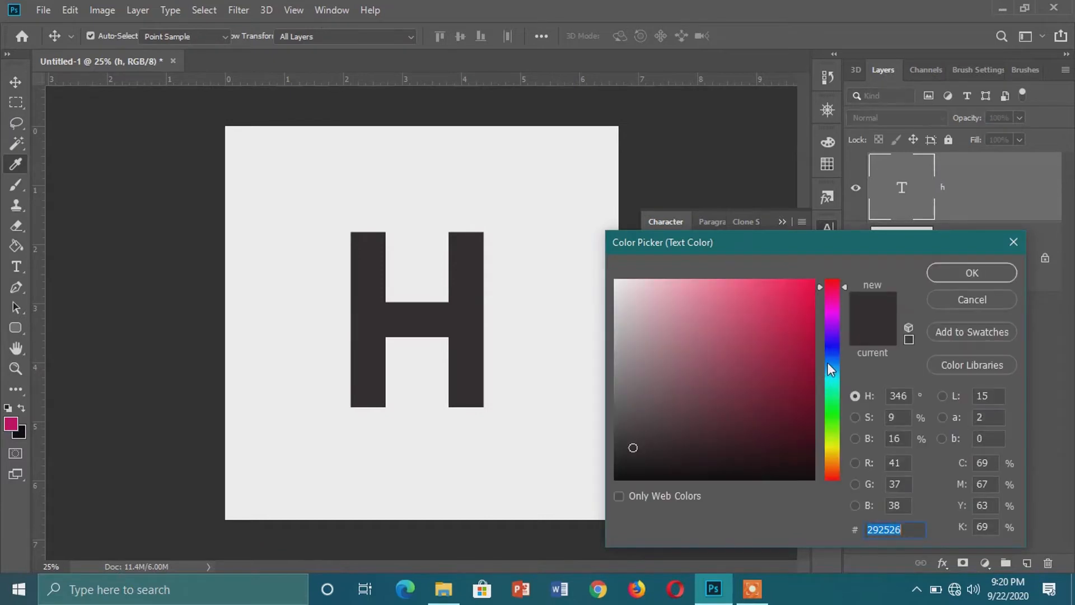
left_click(832, 359)
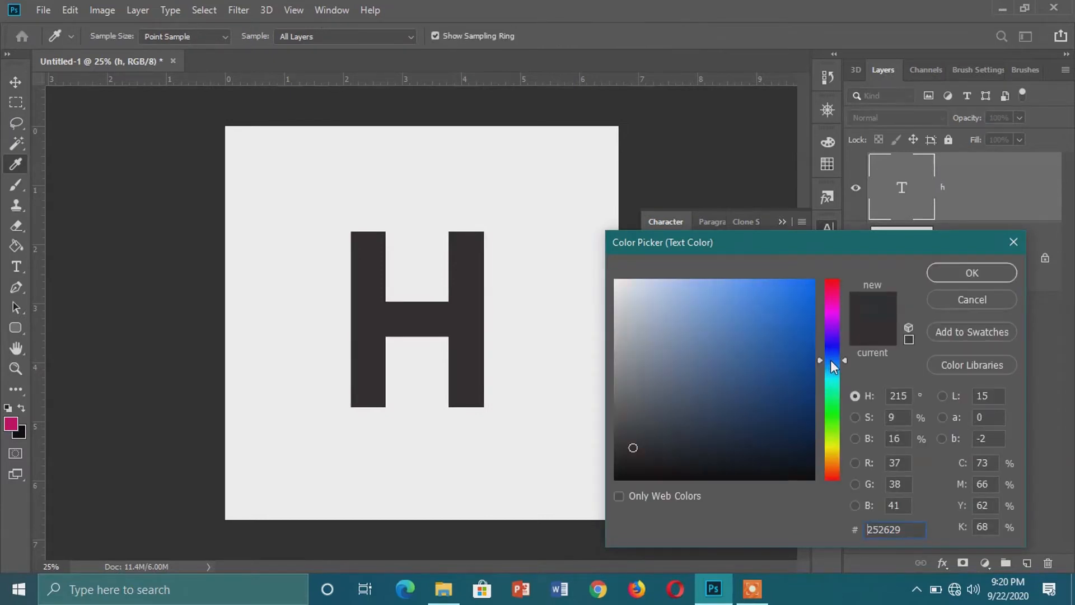
left_click(807, 277)
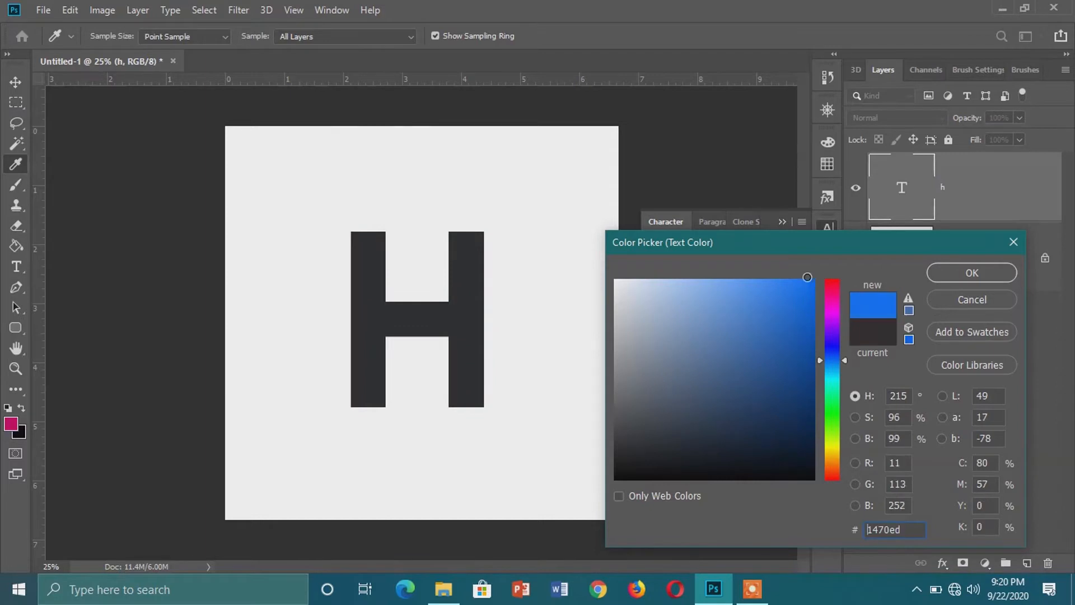
left_click(811, 281)
left_click(950, 266)
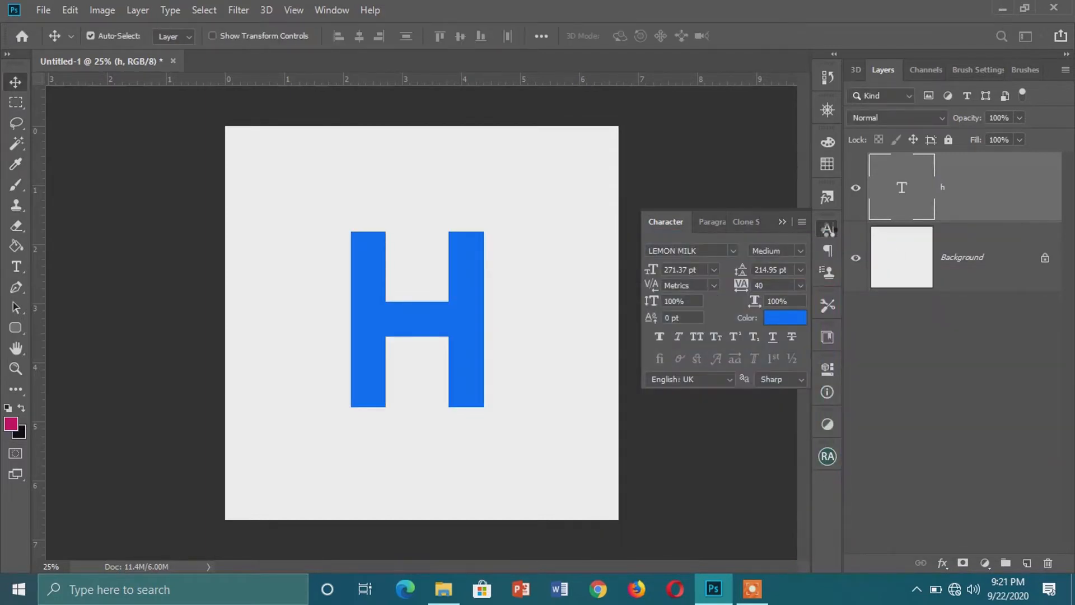
left_click(327, 12)
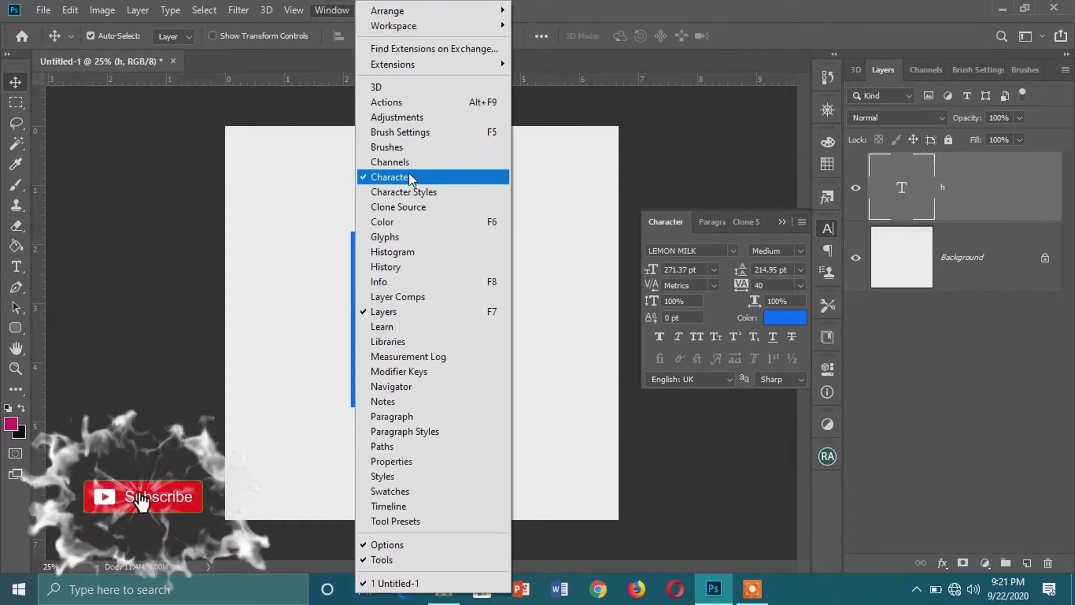
left_click(597, 7)
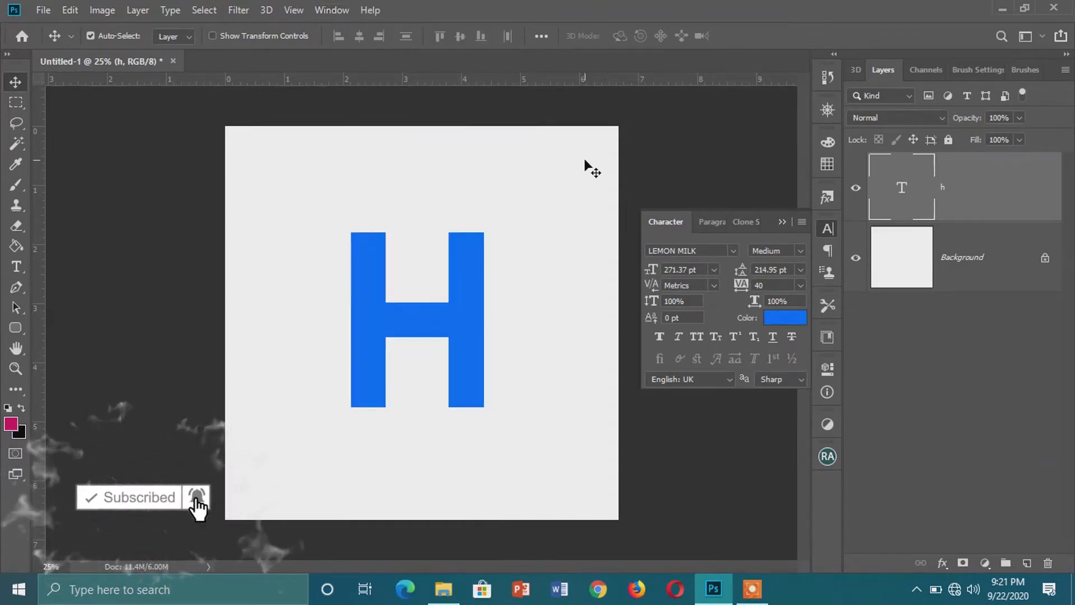
left_click(782, 222)
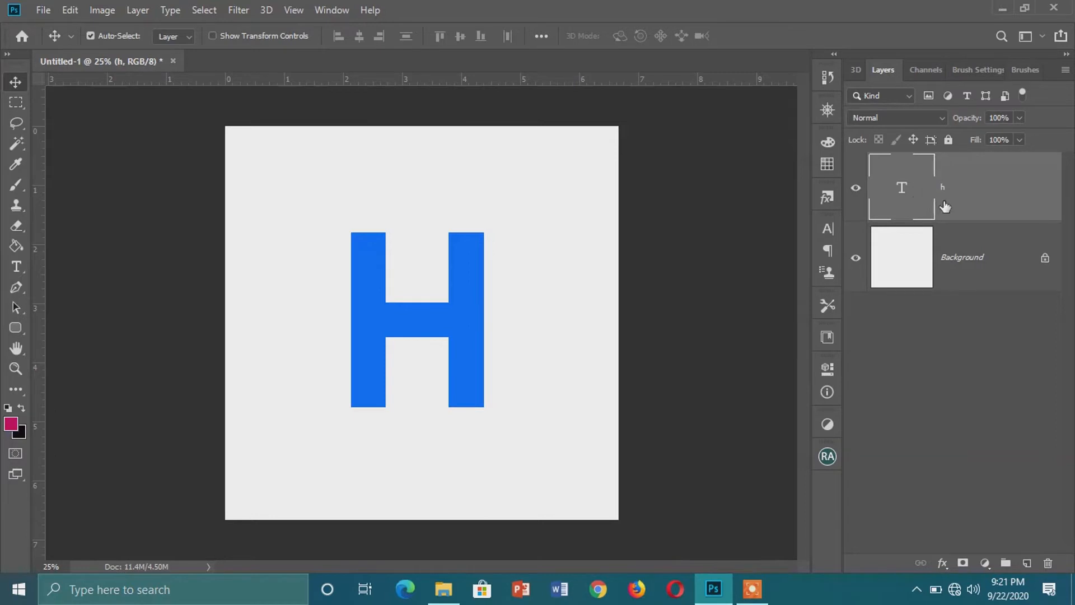
left_click(942, 562)
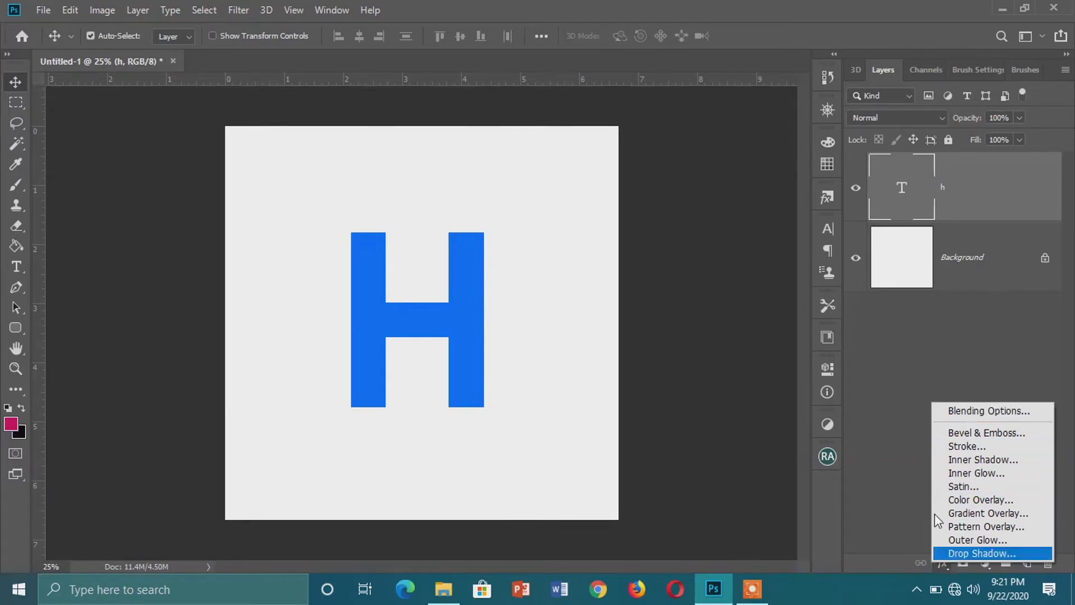
left_click(973, 210)
right_click(974, 202)
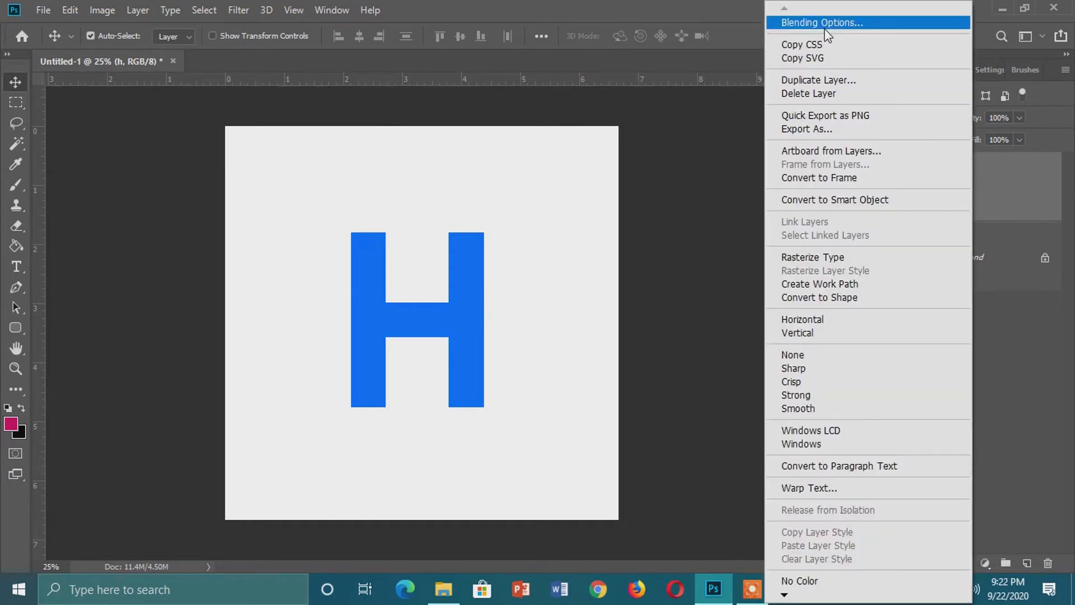
left_click(1026, 364)
left_click(942, 564)
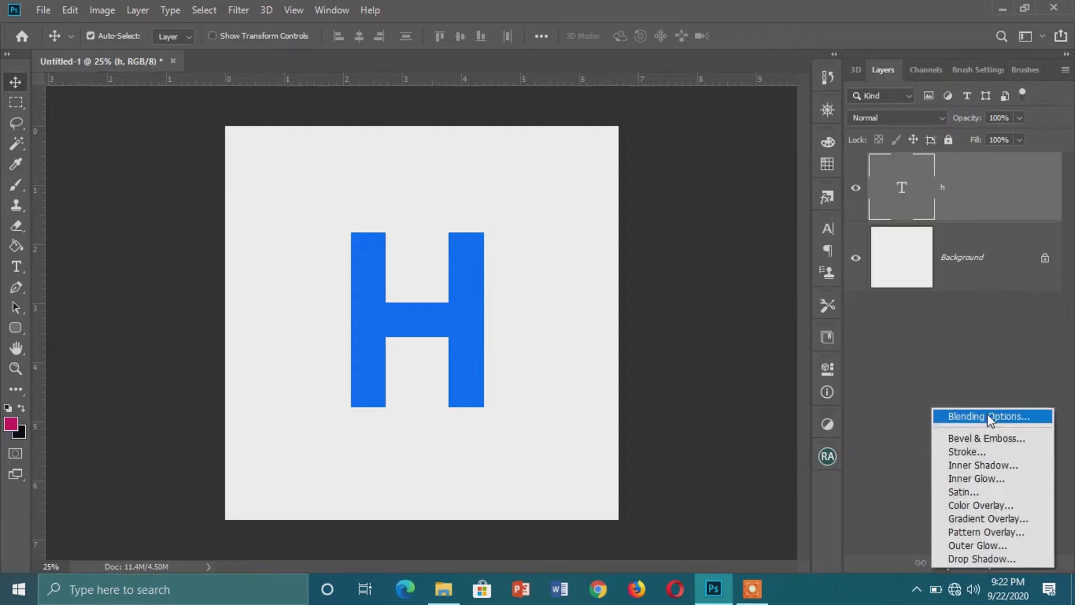
left_click(989, 416)
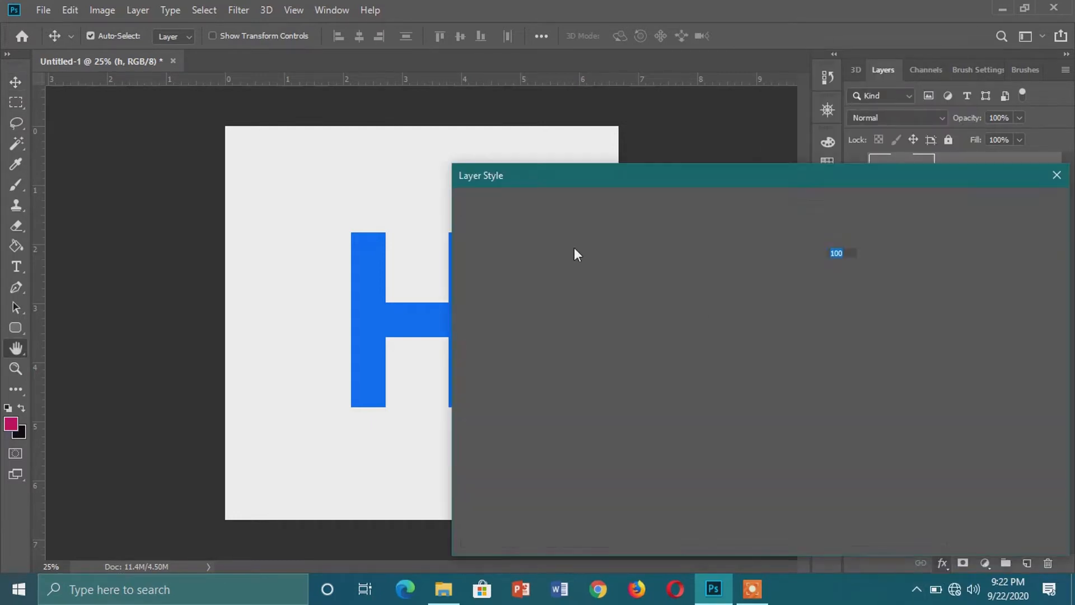
left_click_drag(519, 179, 538, 166)
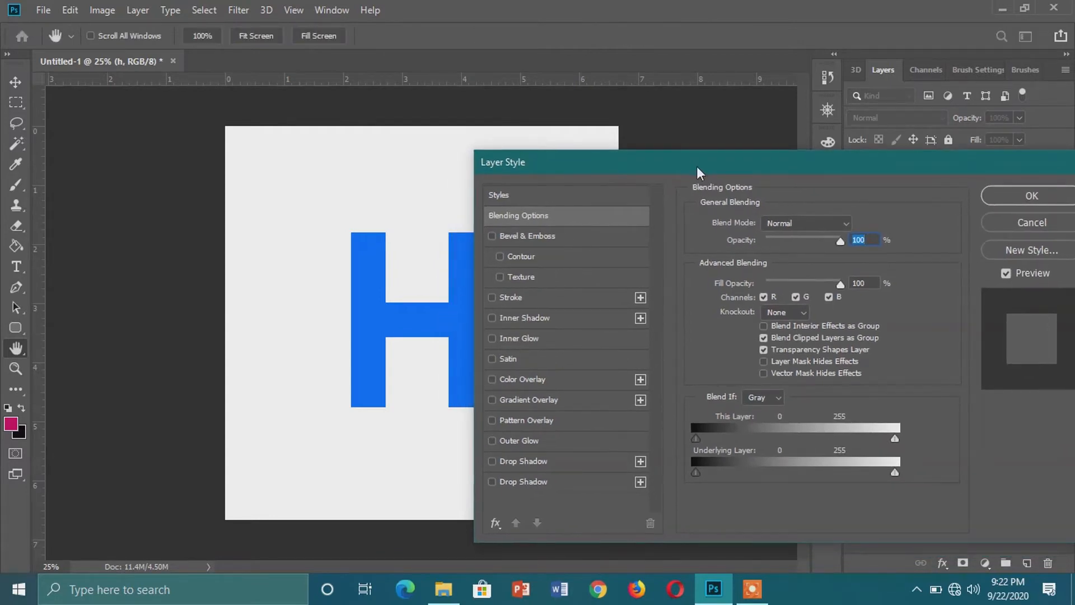
left_click_drag(696, 167, 682, 163)
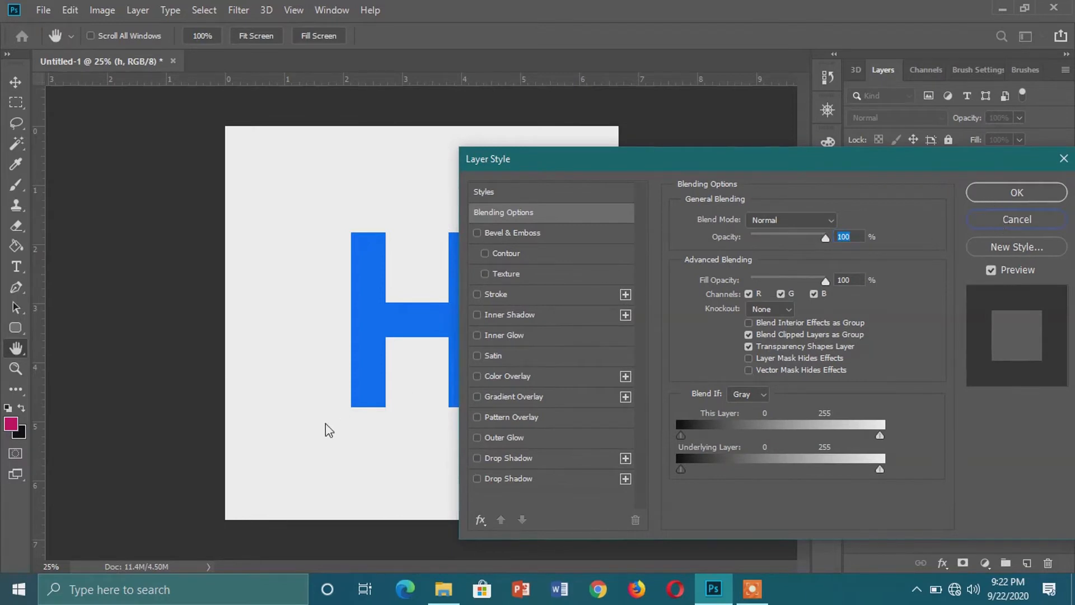
left_click(968, 224)
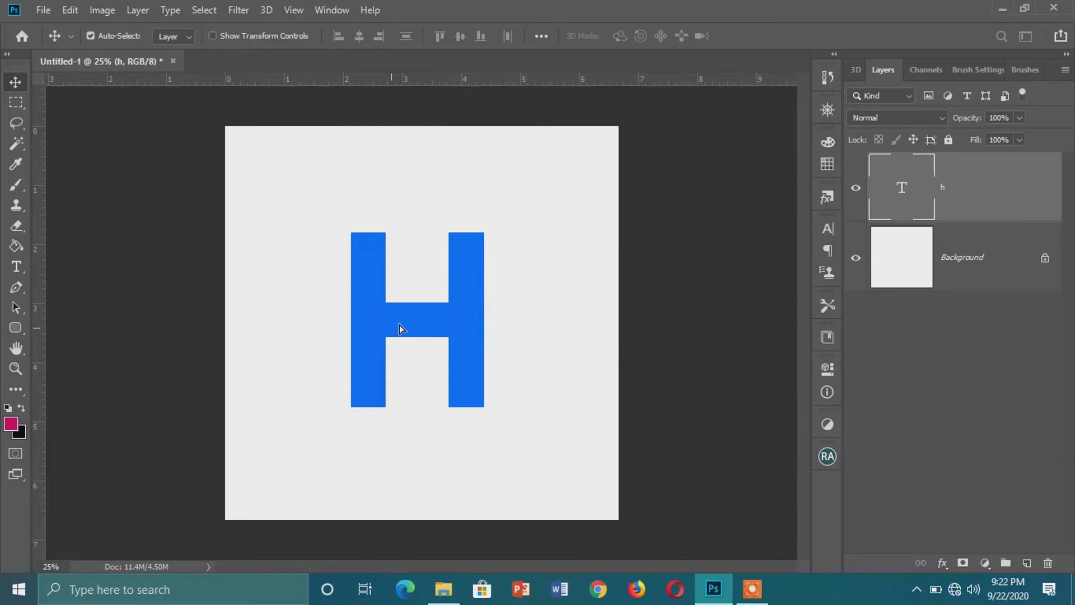
Shift the H toward the left half of the canvas and open its layer's Blending Options
left_click_drag(359, 329, 337, 335)
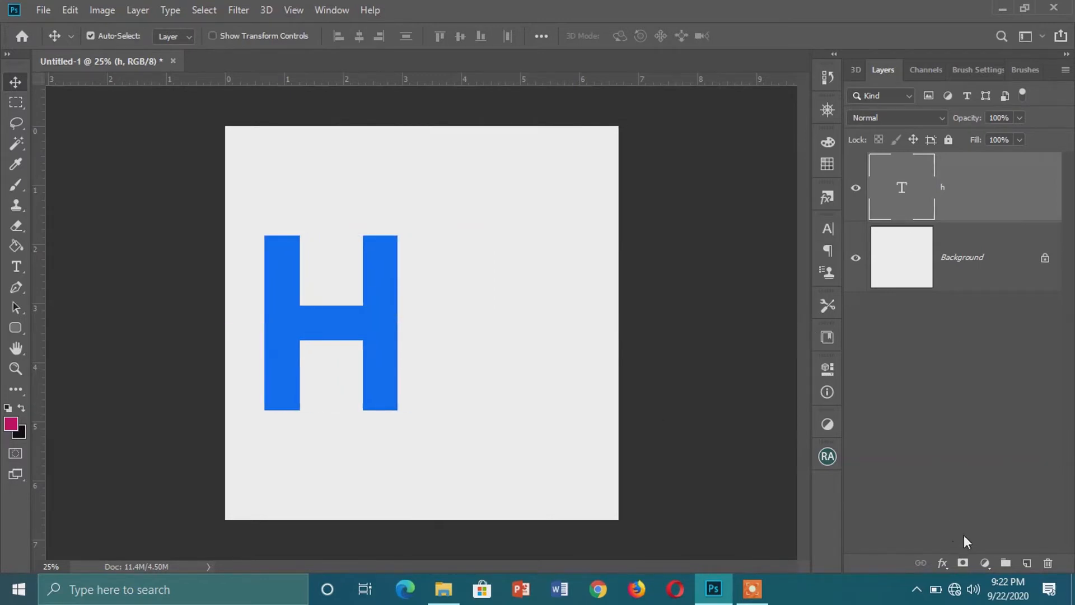
left_click(949, 562)
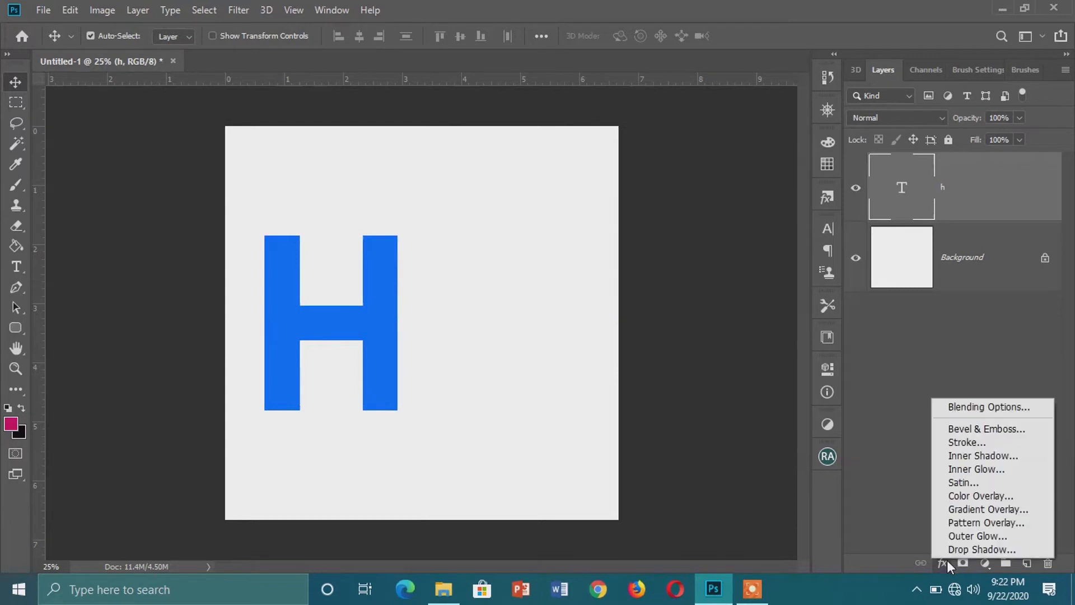
left_click(951, 407)
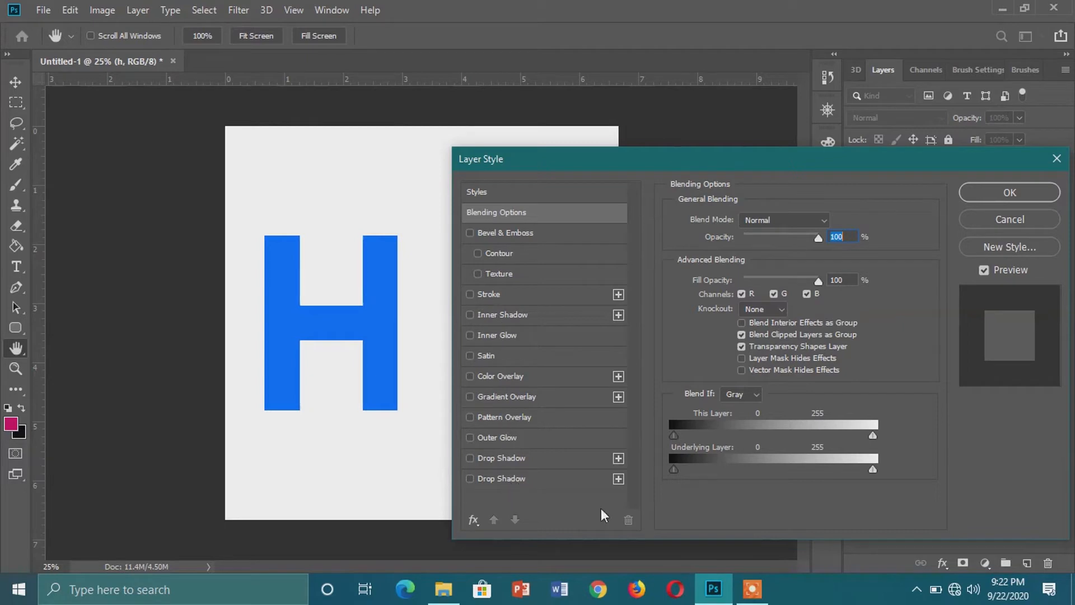
Enable Bevel & Emboss on the H with depth 719%, size 43 px and soften 5 px
left_click(470, 233)
left_click(484, 233)
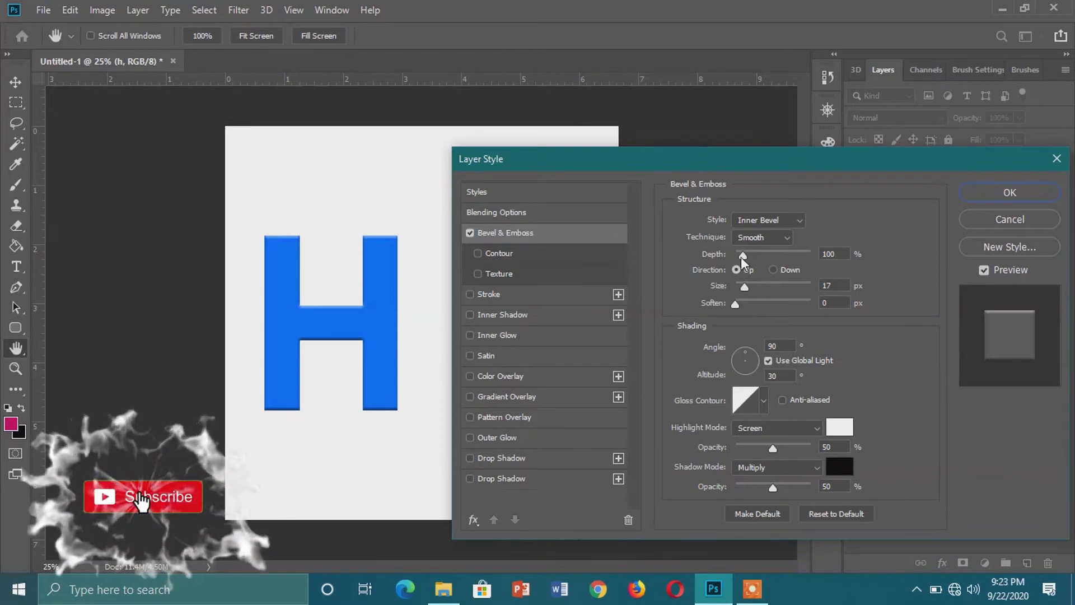
left_click_drag(743, 255, 788, 257)
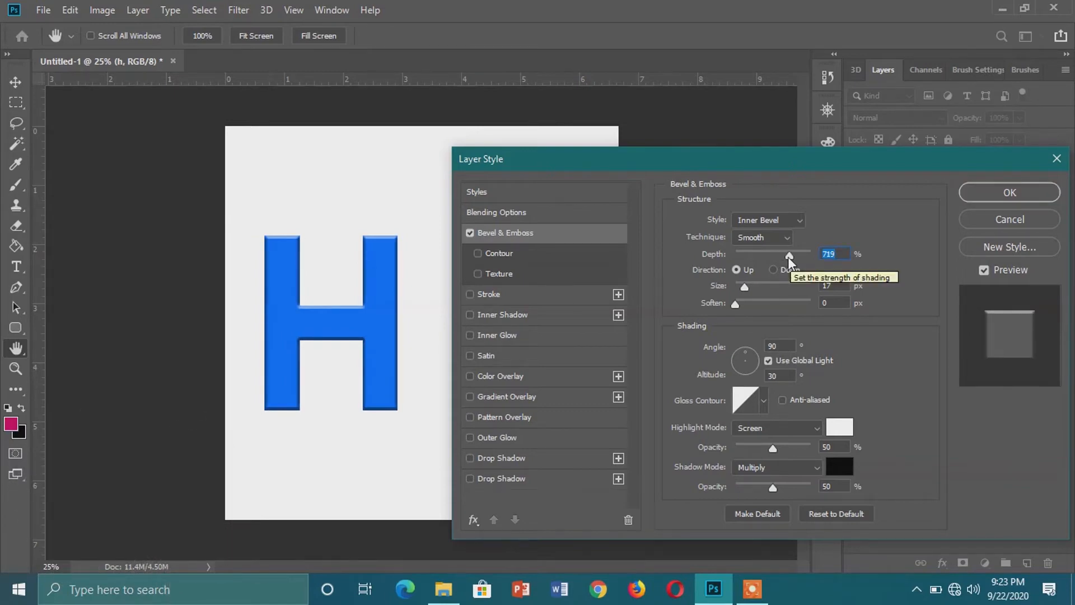
left_click_drag(742, 287, 757, 305)
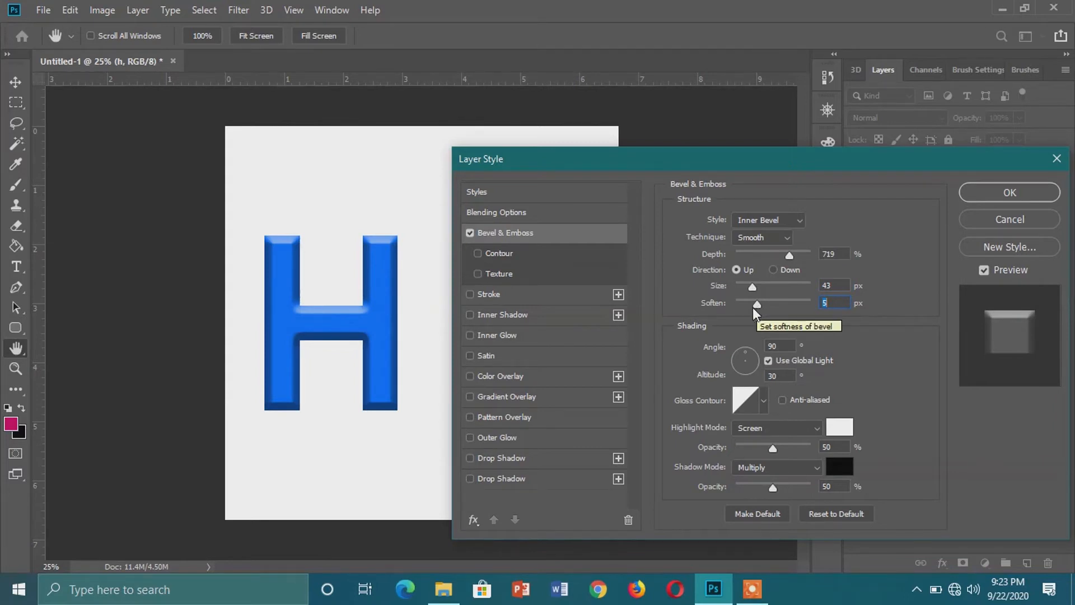
Try the Outer Bevel style on the H, and switch Bevel & Emboss off
left_click(771, 224)
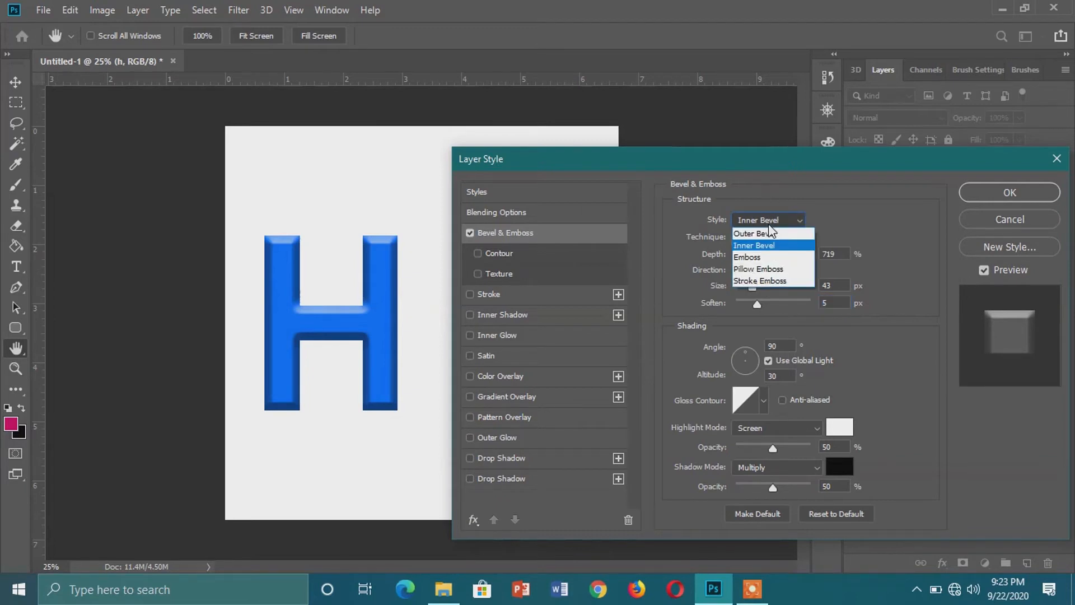
left_click(757, 233)
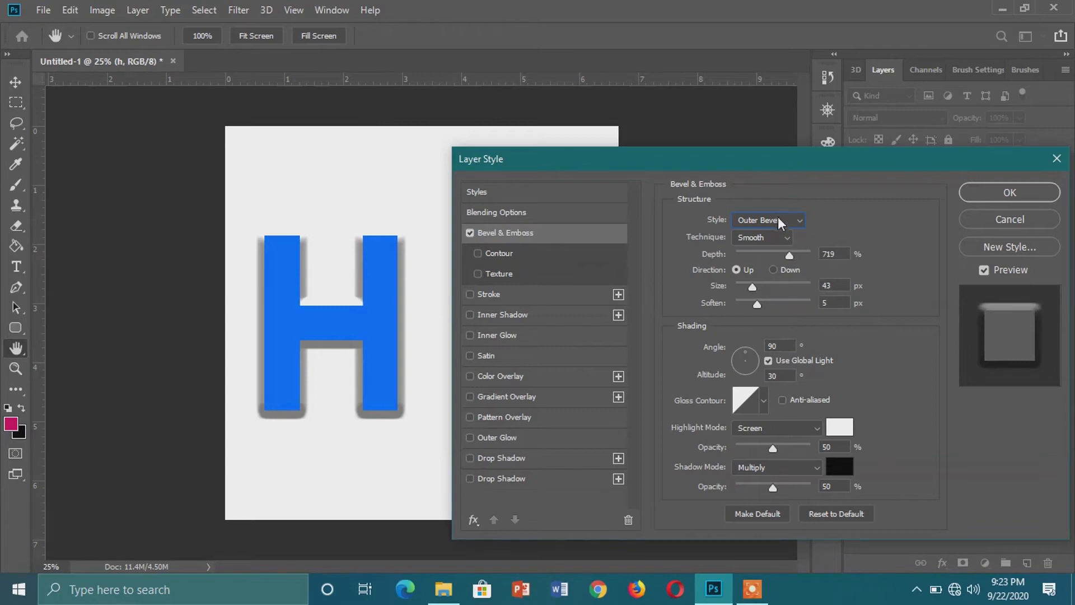
left_click(470, 232)
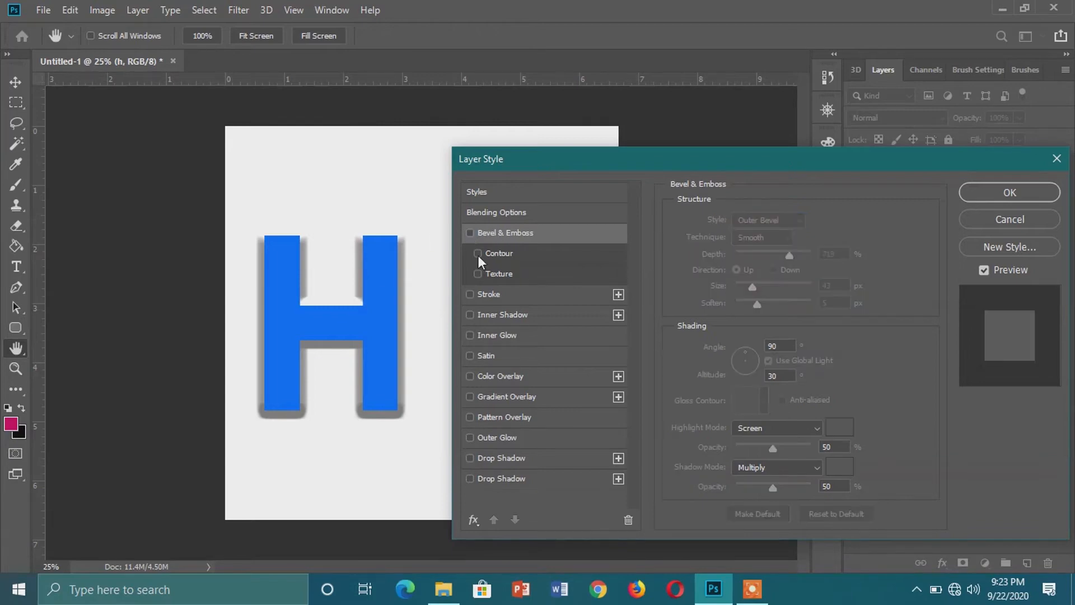
Enable a Stroke on the H with size 57 px and 100% opacity
left_click(488, 297)
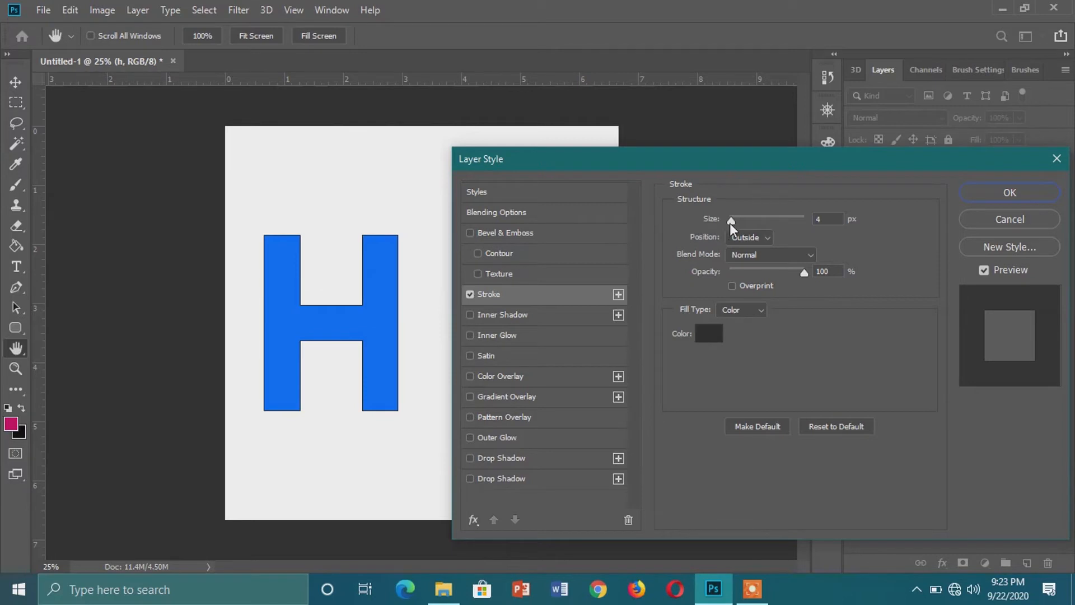
left_click_drag(730, 220, 755, 221)
mouse_move(806, 274)
left_mouse_down()
mouse_move(760, 277)
mouse_move(804, 275)
left_mouse_up()
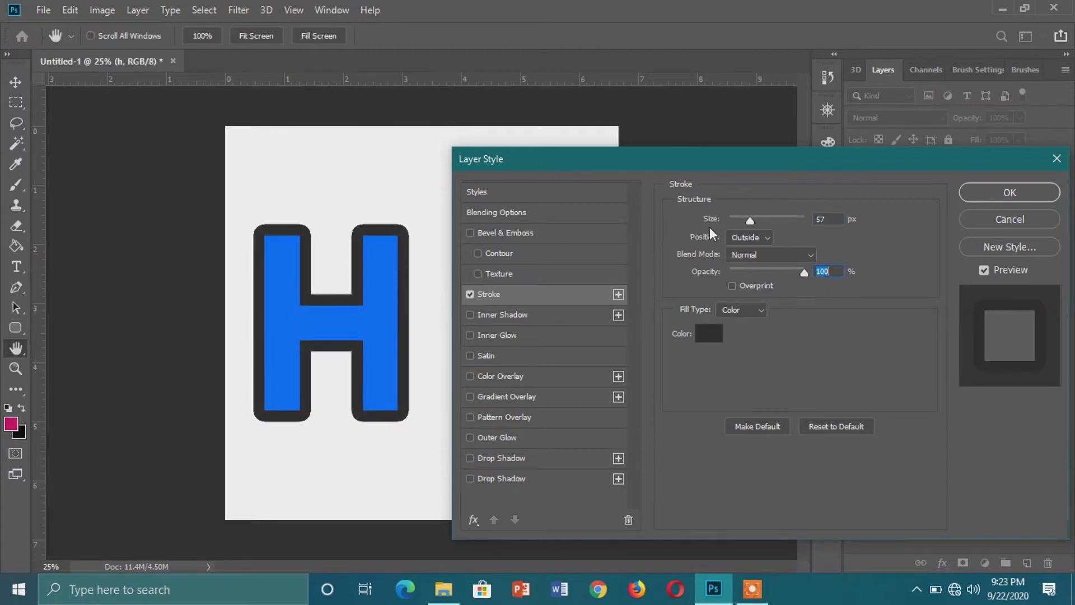
Try the Inside and Center positions for the H's stroke, and switch Stroke off
left_click(735, 238)
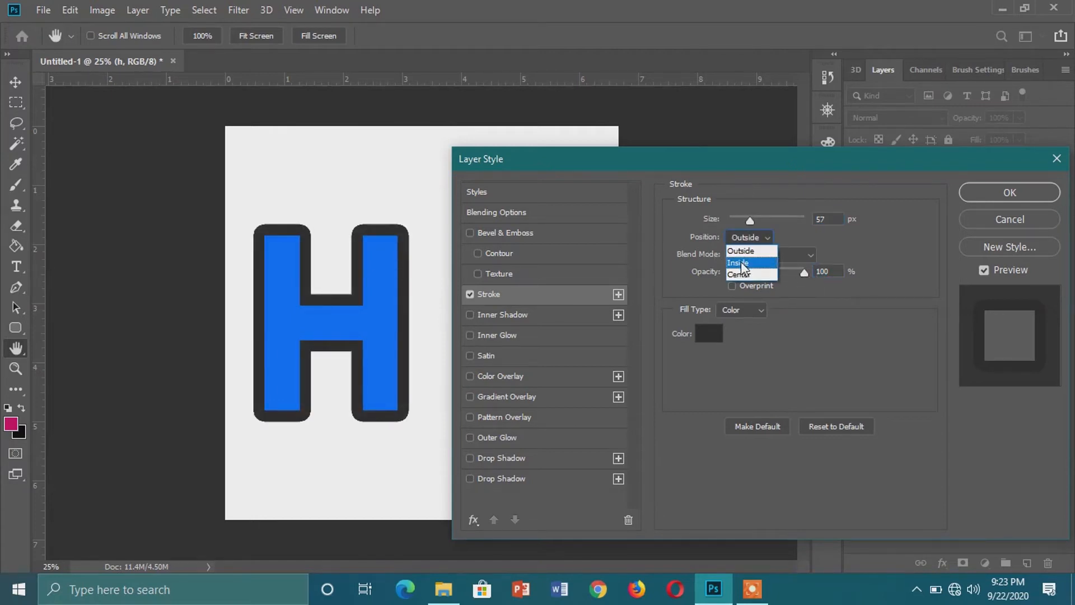
left_click(742, 265)
left_click(742, 234)
left_click(756, 274)
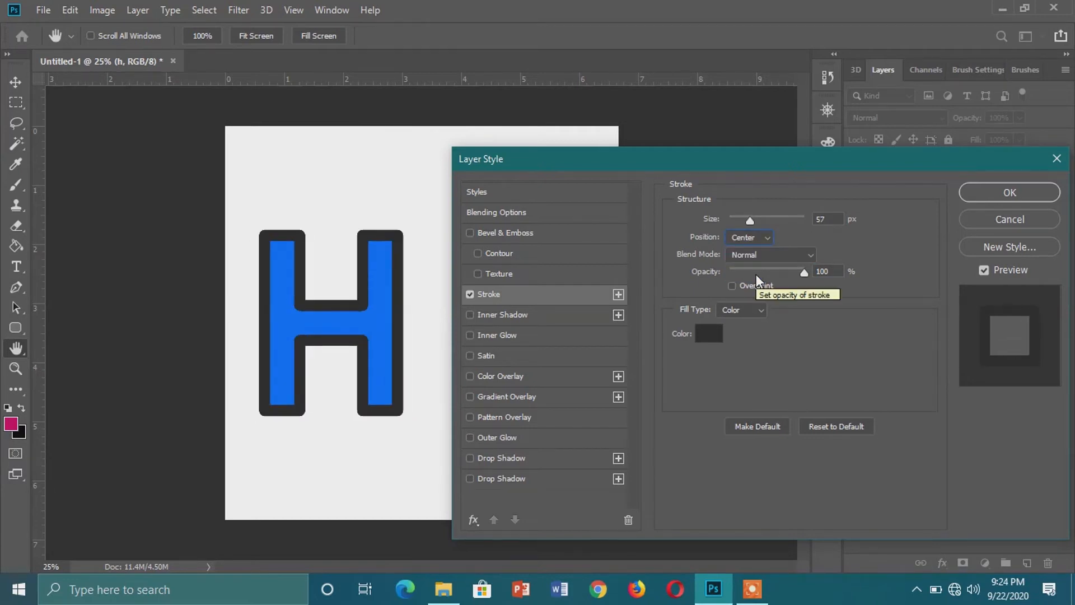
left_click(471, 295)
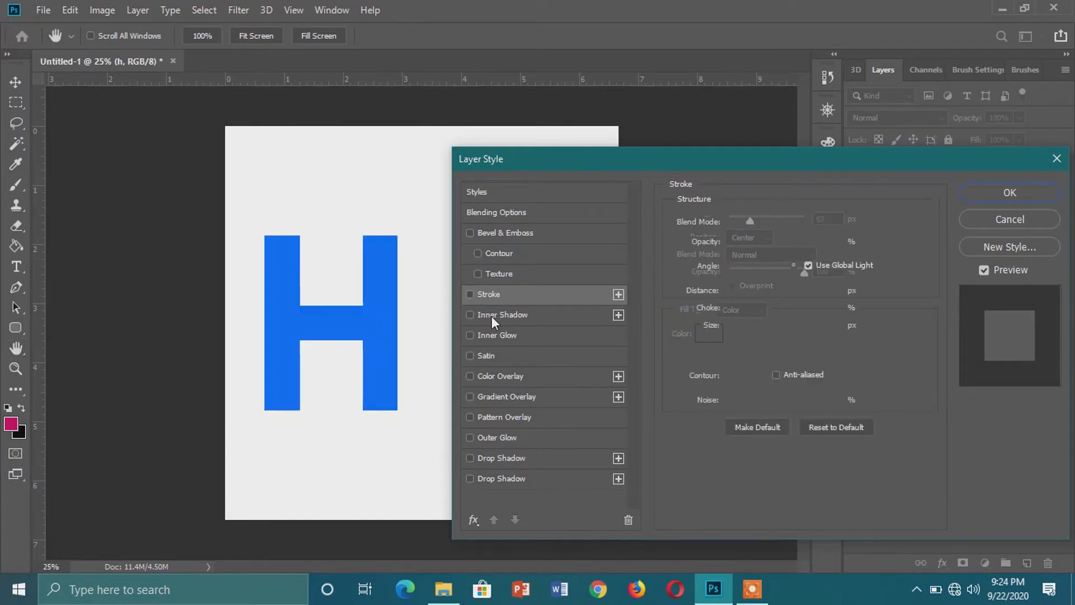
Try an Inner Shadow on the H with distance 23 px and choke 34%, and switch it off
left_click(491, 316)
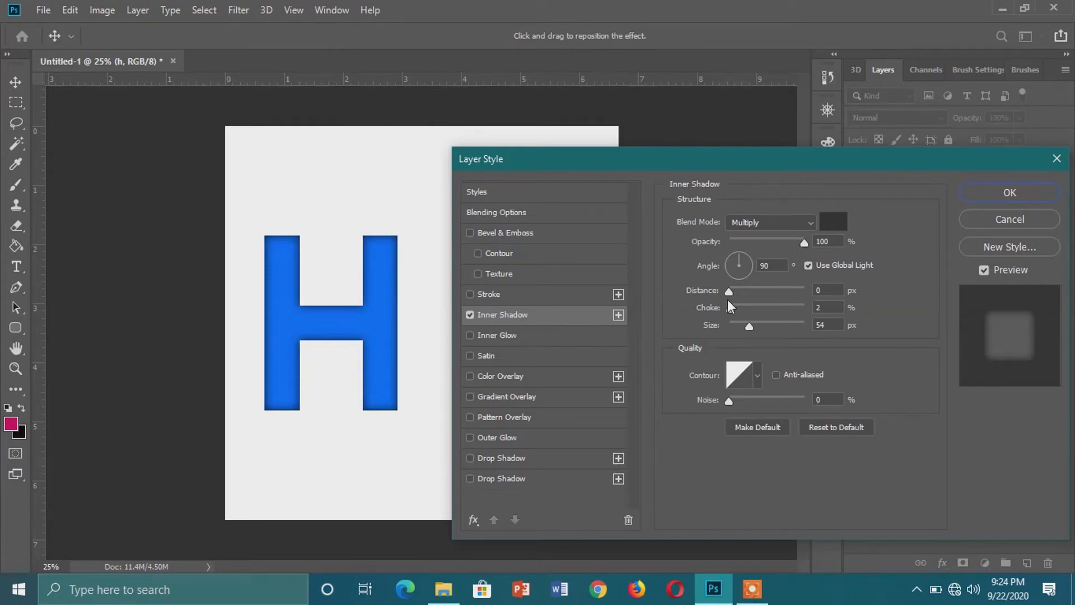
left_click_drag(729, 291, 756, 313)
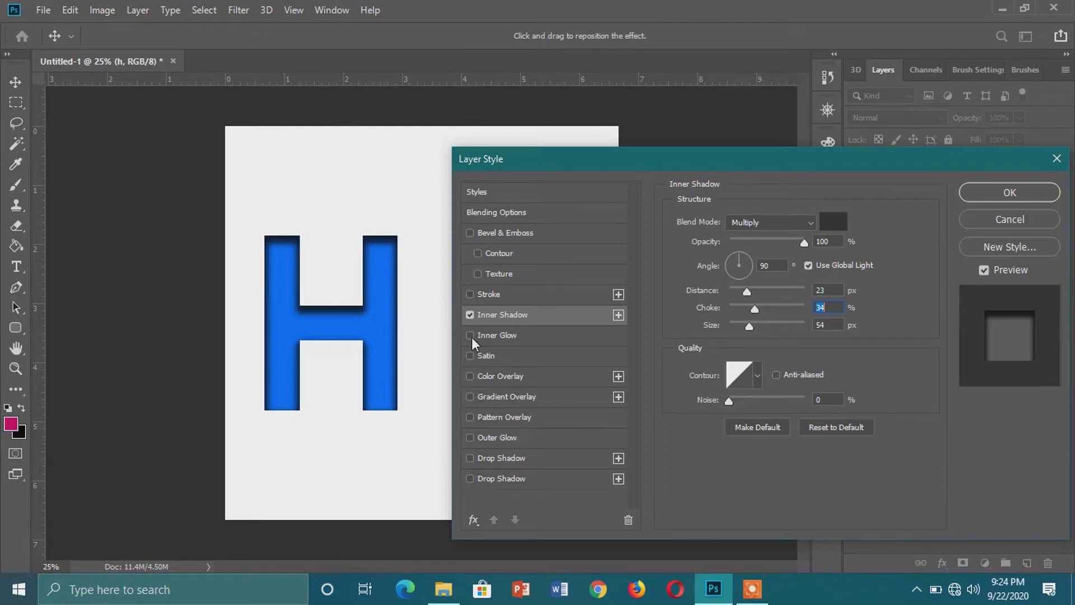
left_click(470, 317)
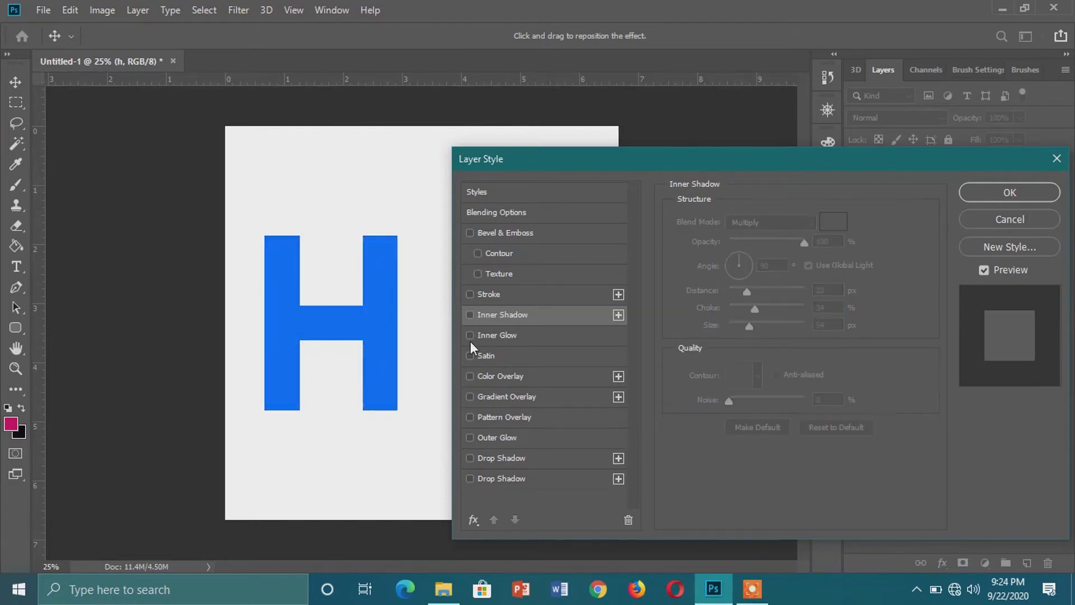
Try a white Inner Glow on the H with 100% opacity and size 70 px, and switch it off
left_click(469, 335)
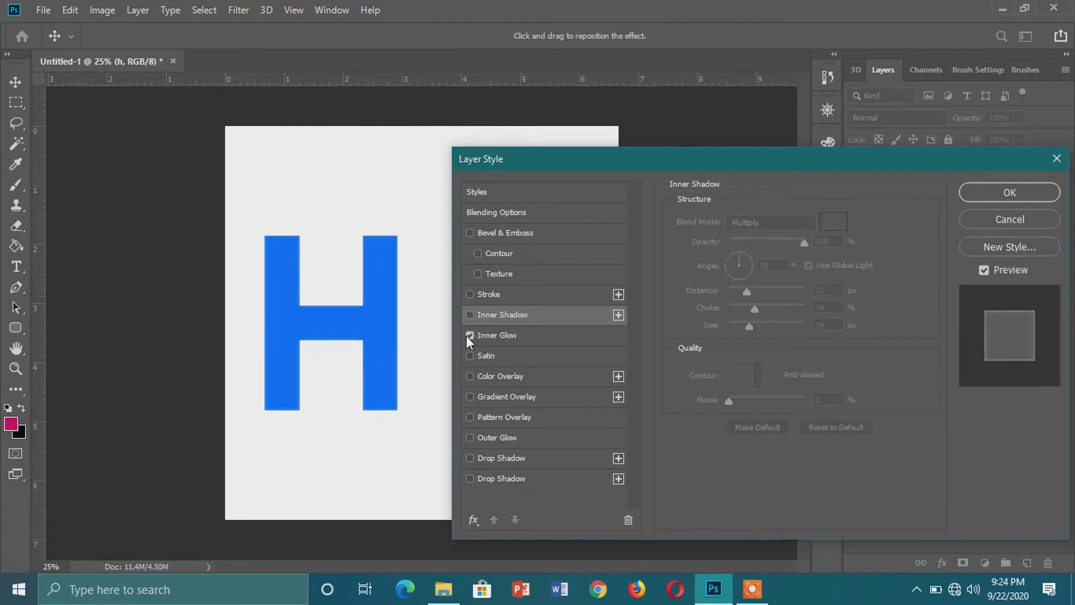
left_click(497, 338)
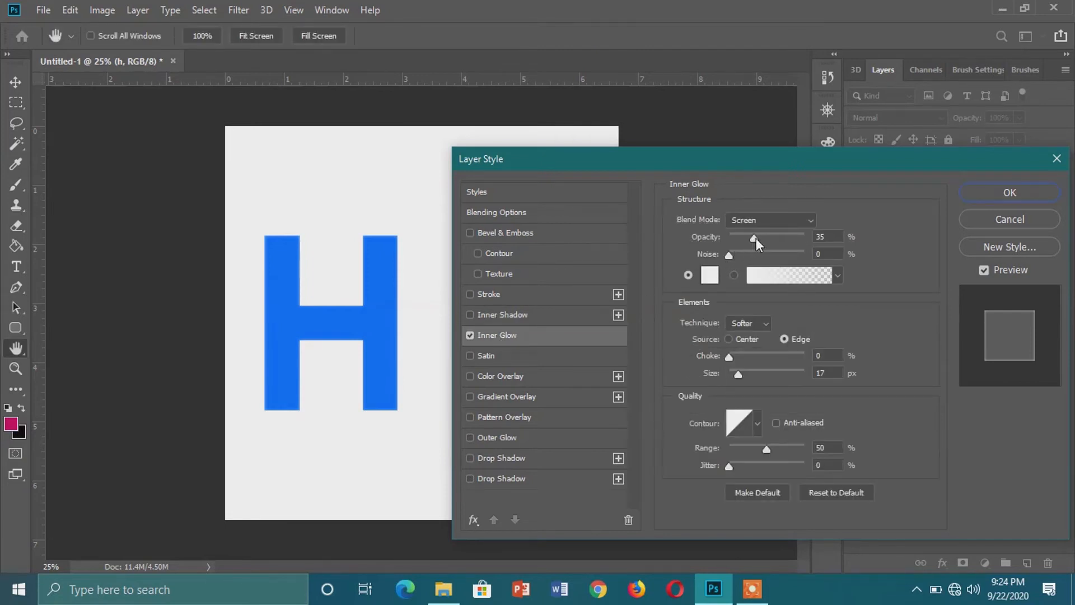
left_click_drag(756, 238, 822, 246)
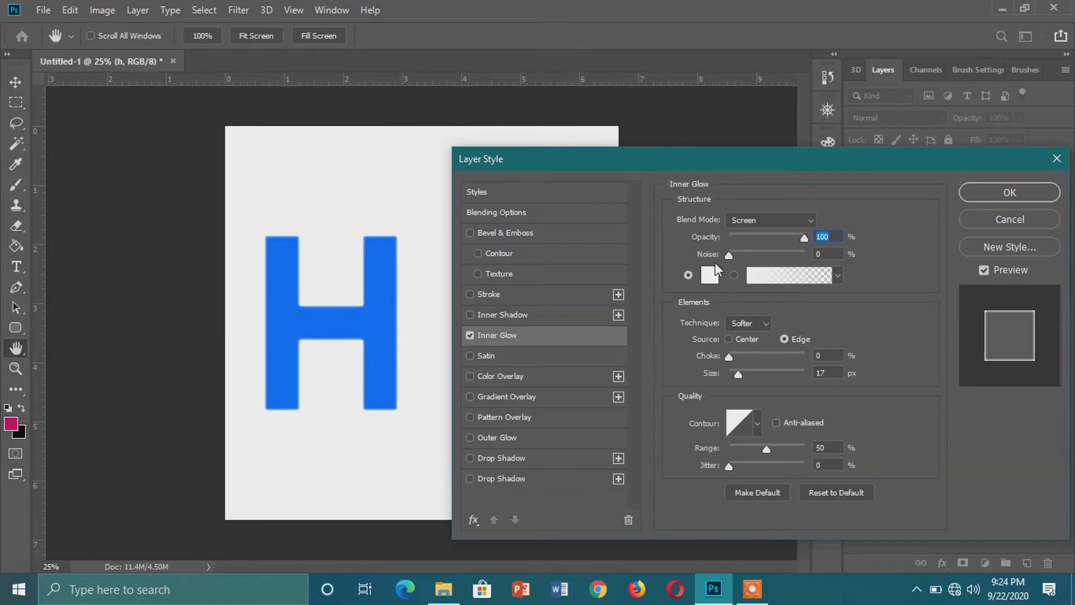
mouse_move(728, 255)
left_mouse_down()
mouse_move(755, 258)
mouse_move(746, 260)
left_mouse_up()
mouse_move(738, 374)
left_mouse_down()
mouse_move(765, 378)
mouse_move(754, 378)
left_mouse_up()
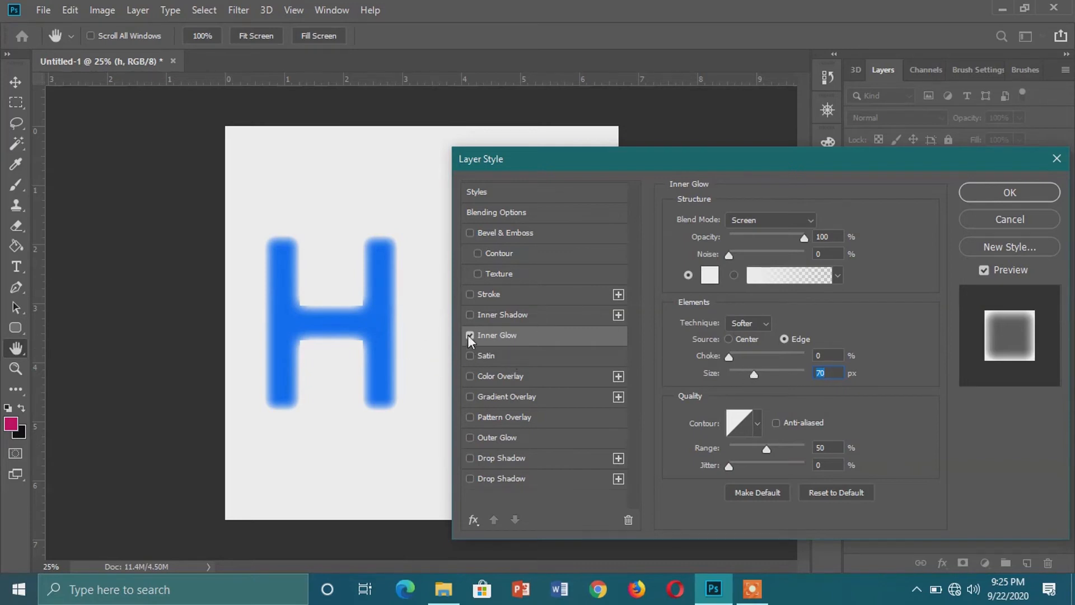
left_click(469, 335)
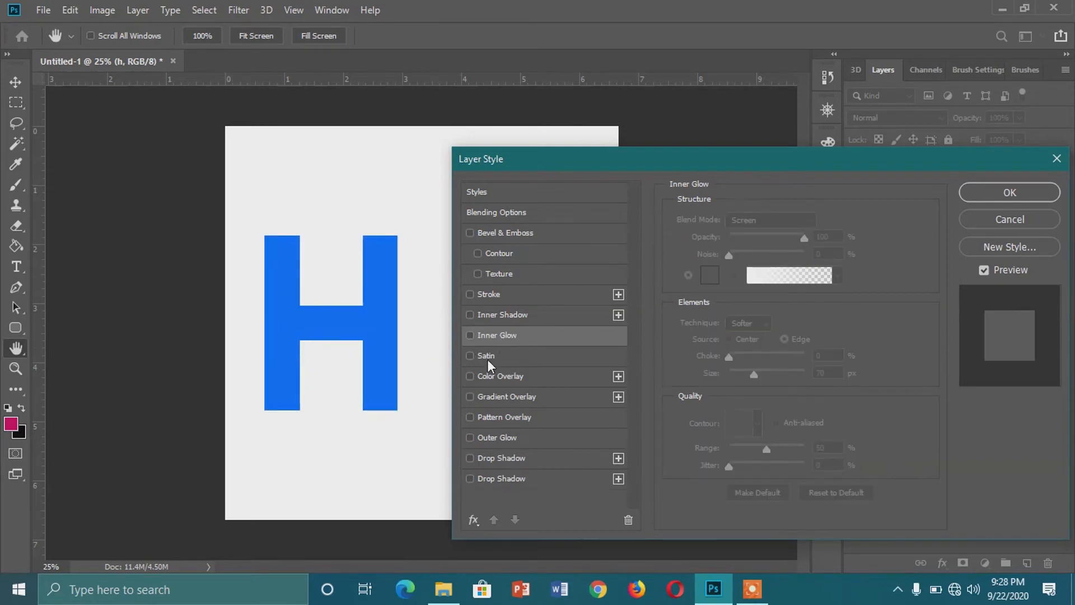
Try the Satin effect on the H with a distance of 160 px, and switch it off
left_click(487, 357)
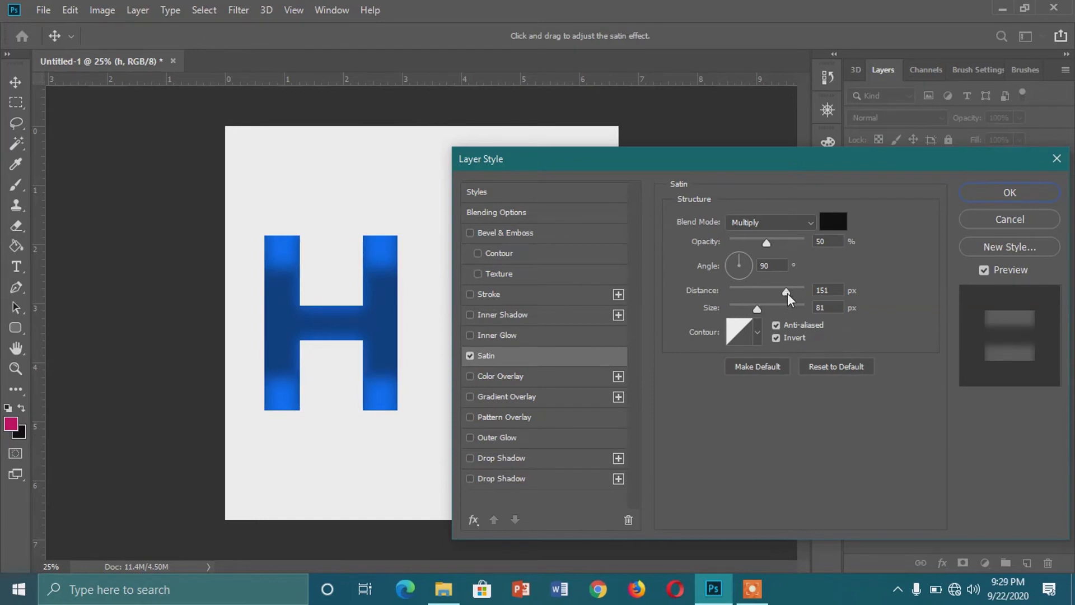
mouse_move(787, 294)
left_mouse_down()
mouse_move(764, 294)
mouse_move(783, 291)
left_mouse_up()
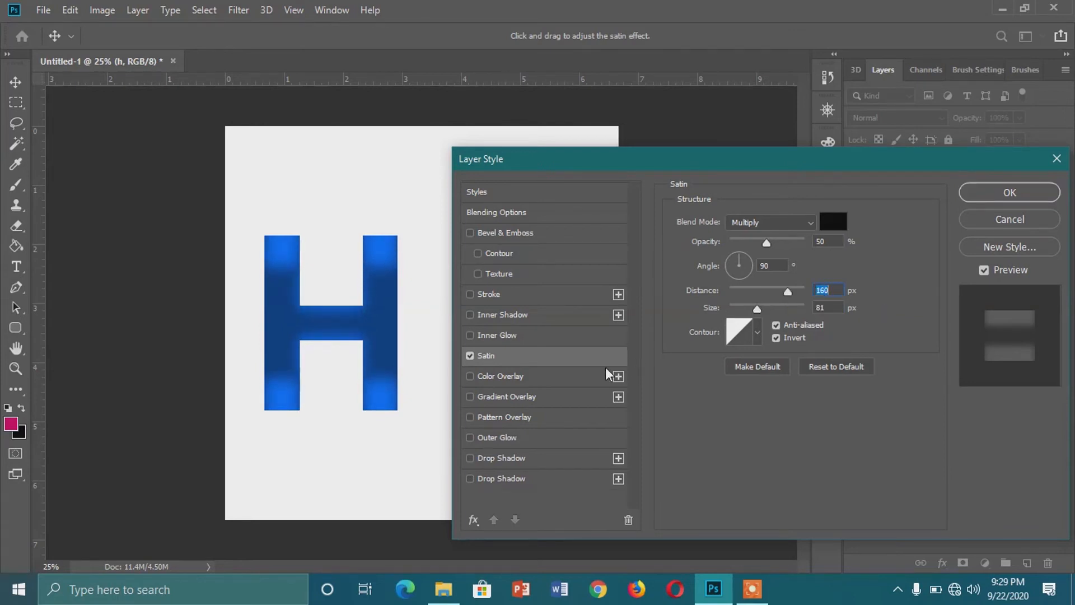
left_click(469, 356)
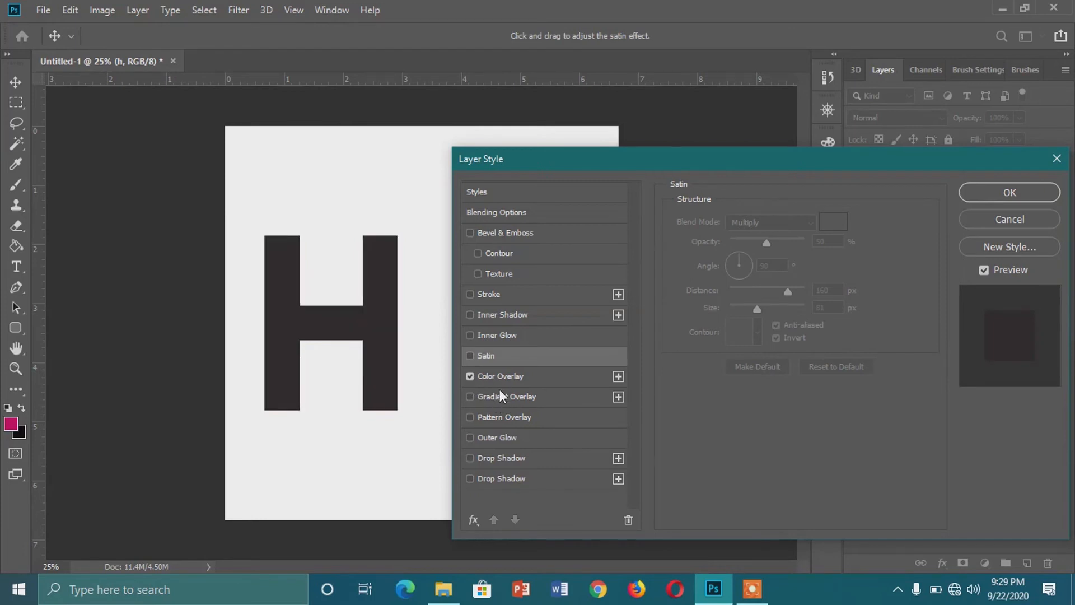
Preview the dark Color Overlay and the gold Gradient Overlay on the H, switching each one off again
left_click(499, 374)
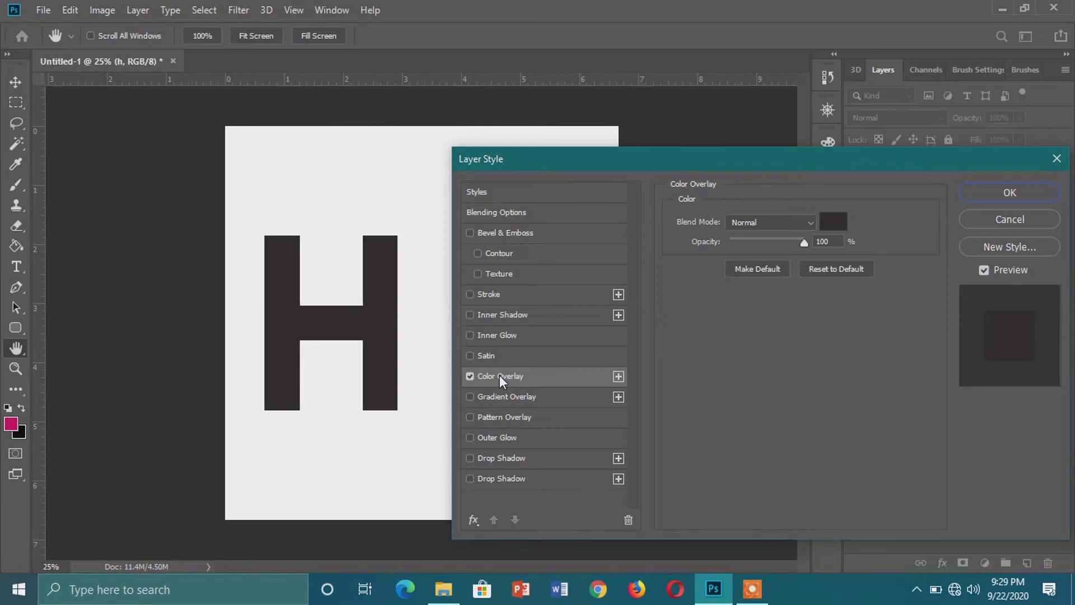
left_click(470, 376)
left_click(470, 396)
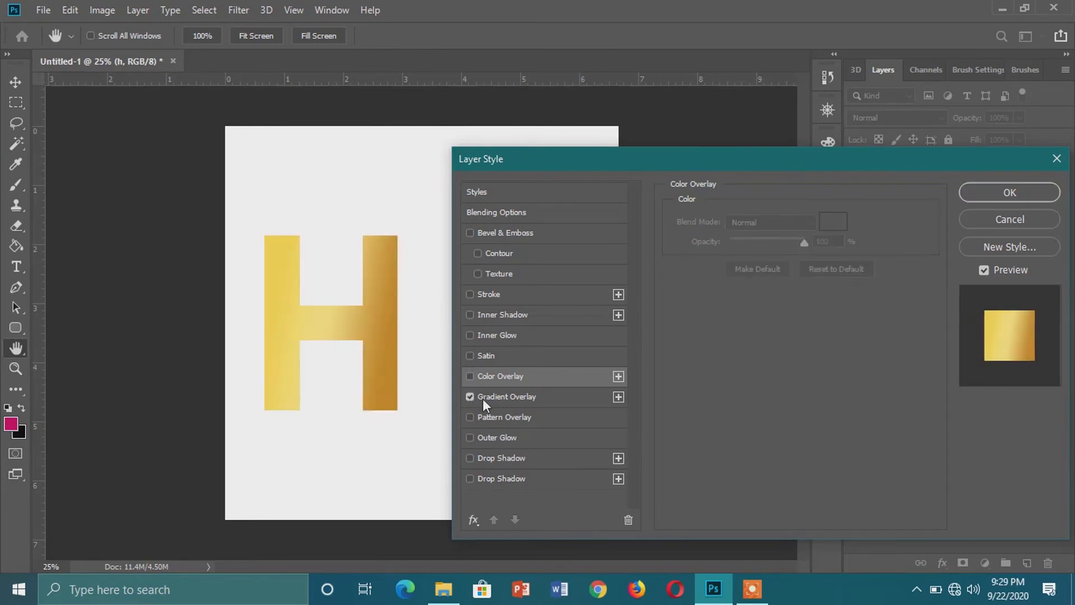
left_click(490, 397)
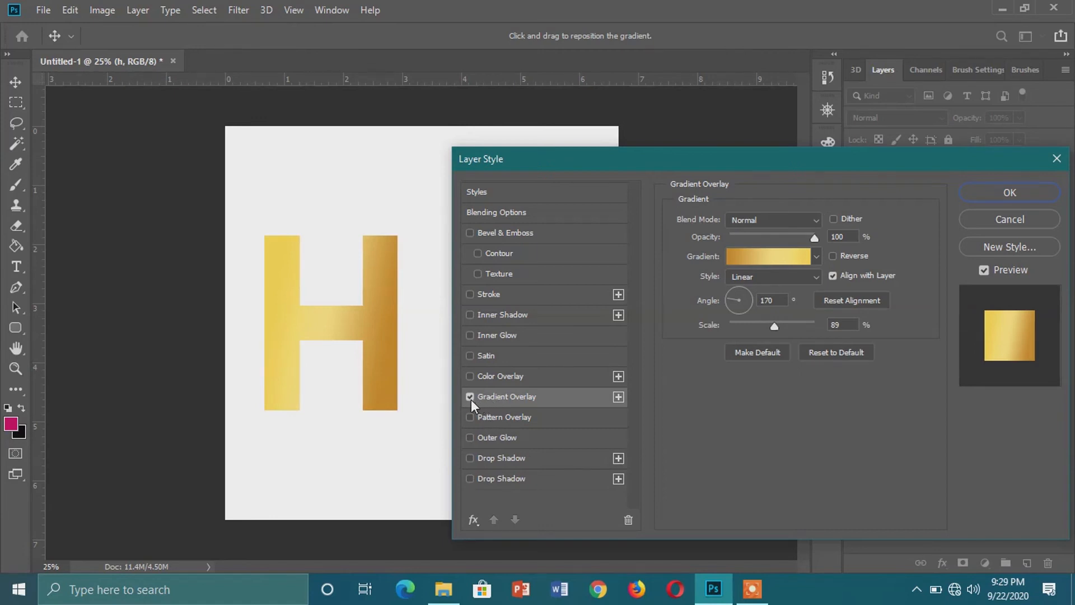
left_click(470, 397)
Try a Pattern Overlay on the H with the purple rippled pattern, and switch it off
left_click(488, 414)
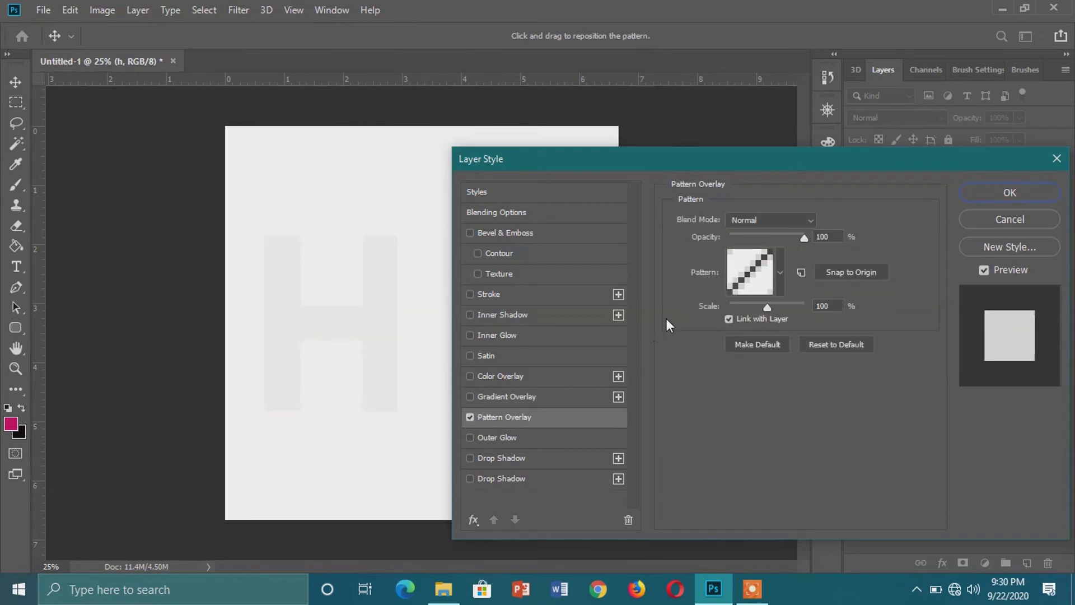
left_click(779, 272)
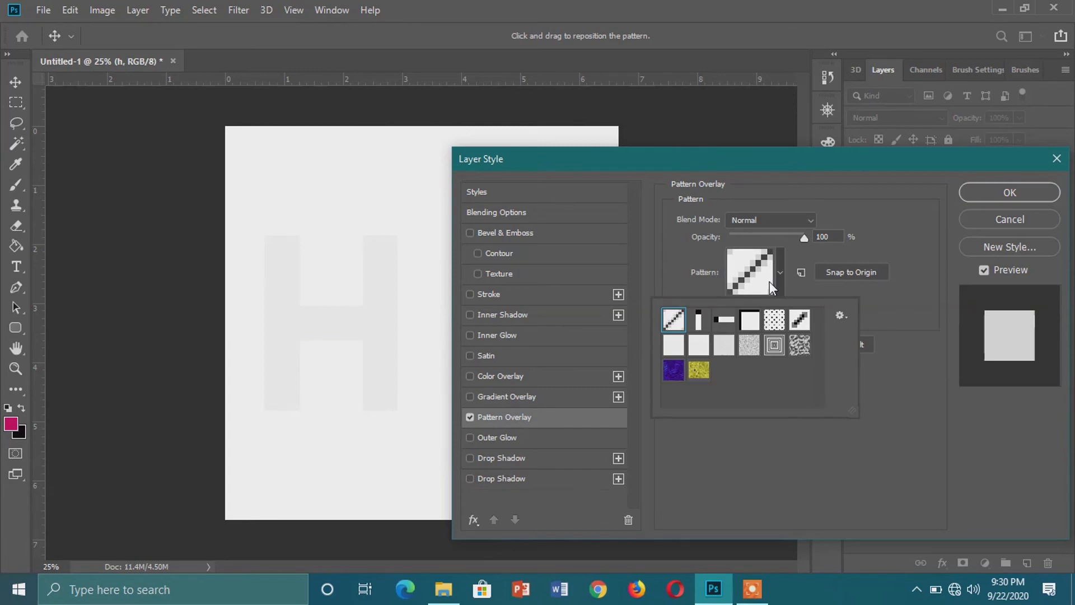
left_click(674, 370)
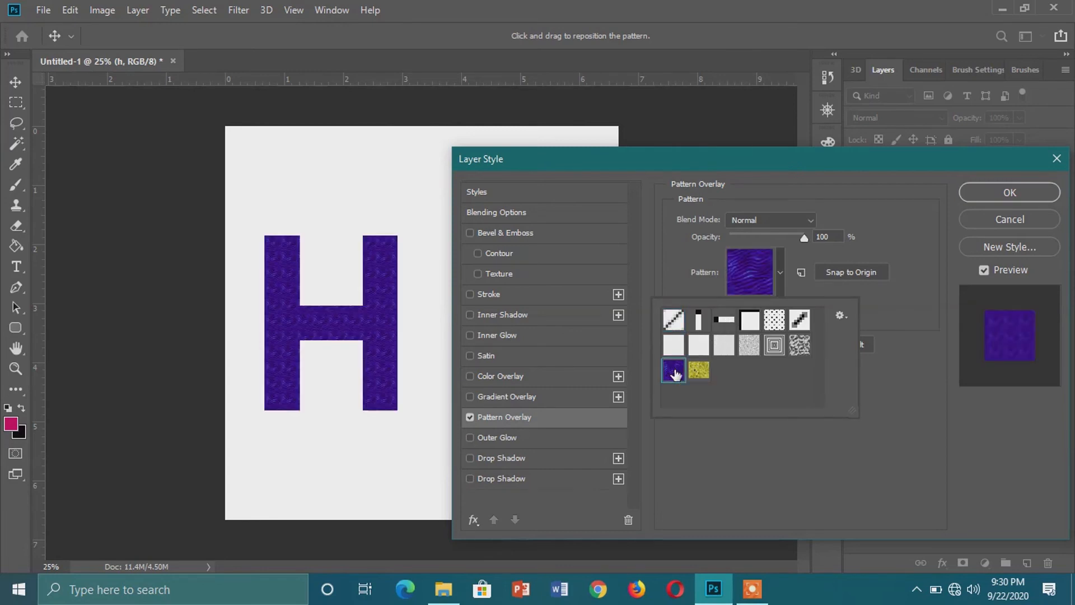
left_click(781, 278)
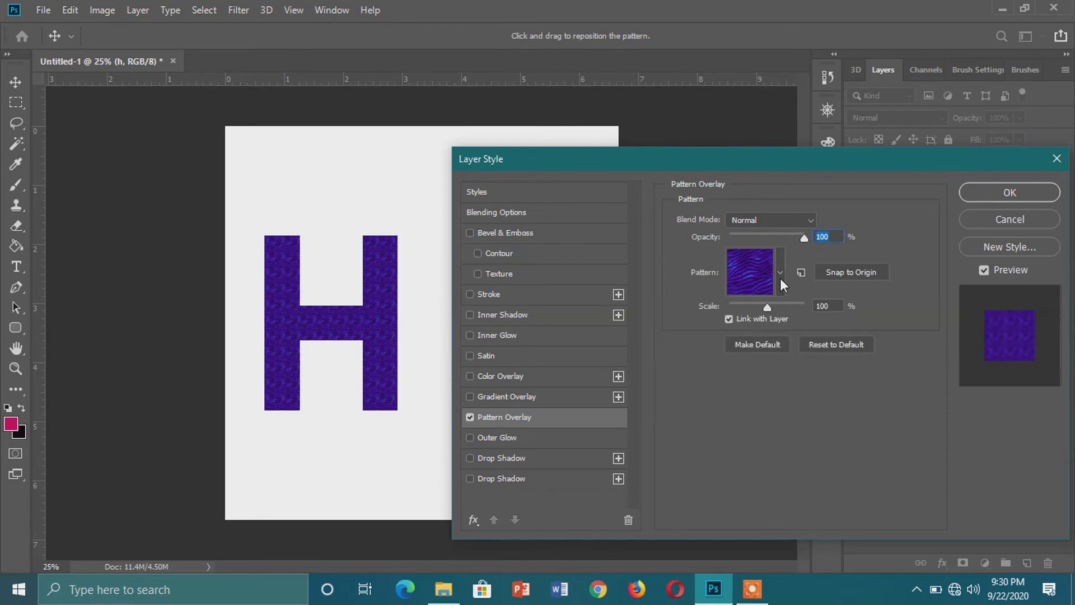
left_click(471, 417)
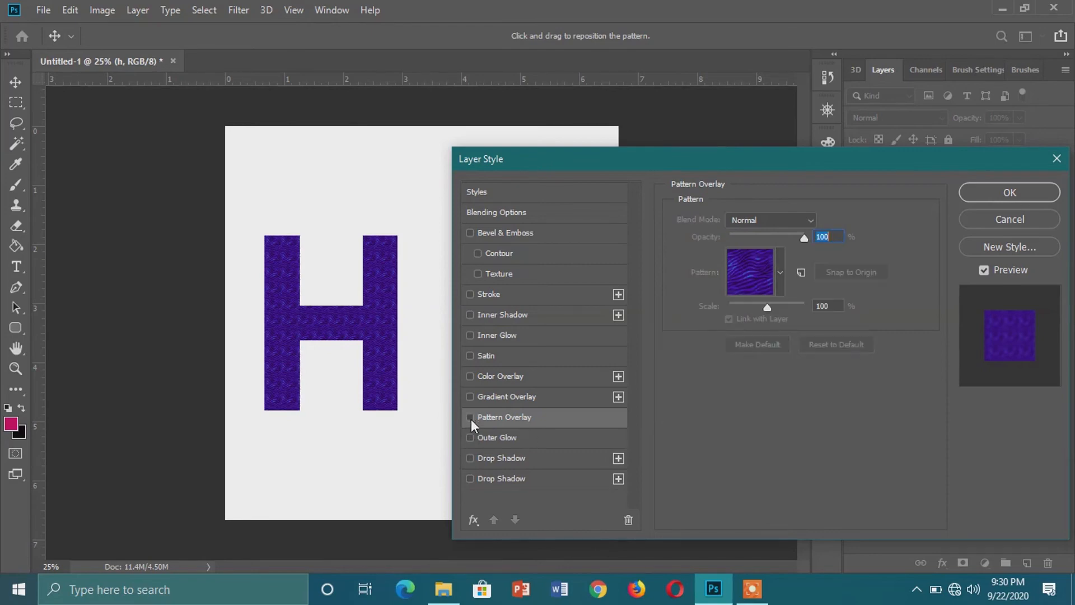
Enable Outer Glow on the H and set the glow color to black (000000)
left_click(493, 439)
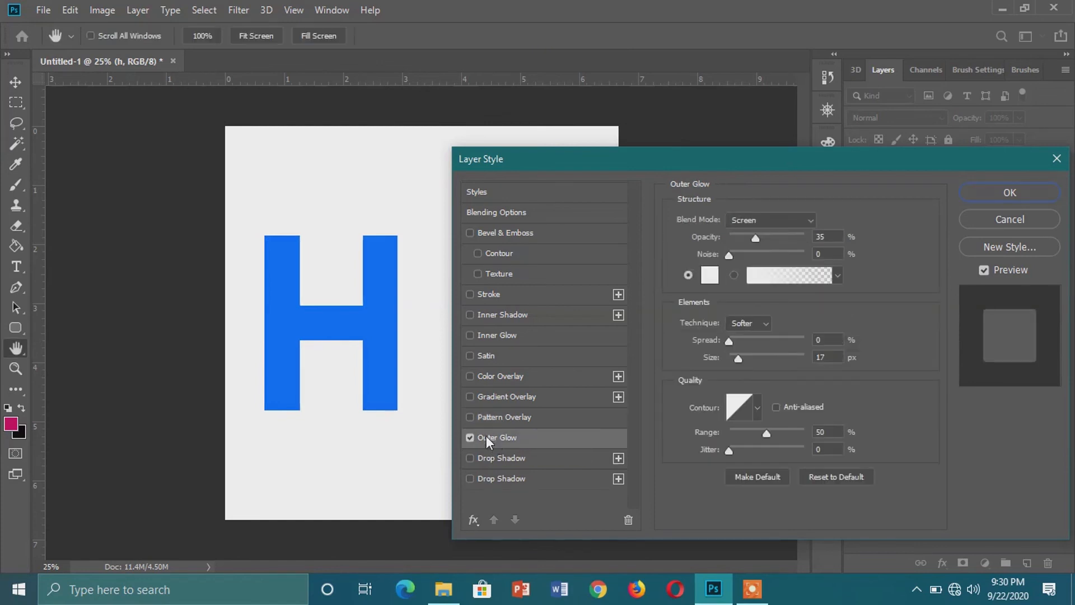
left_click(710, 274)
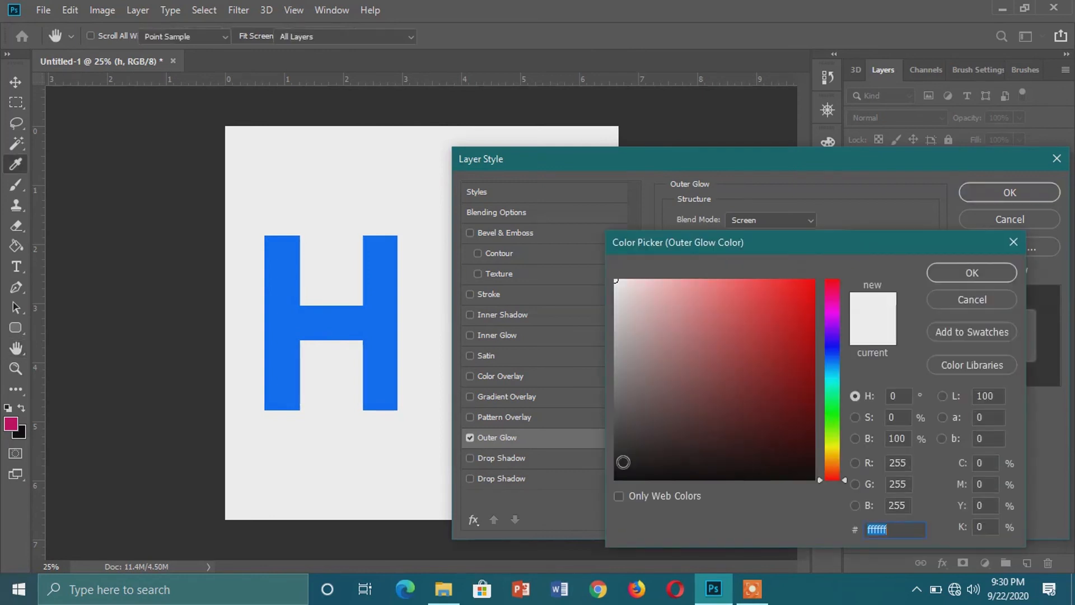
mouse_move(621, 507)
left_mouse_down()
mouse_move(595, 492)
mouse_move(605, 489)
left_mouse_up()
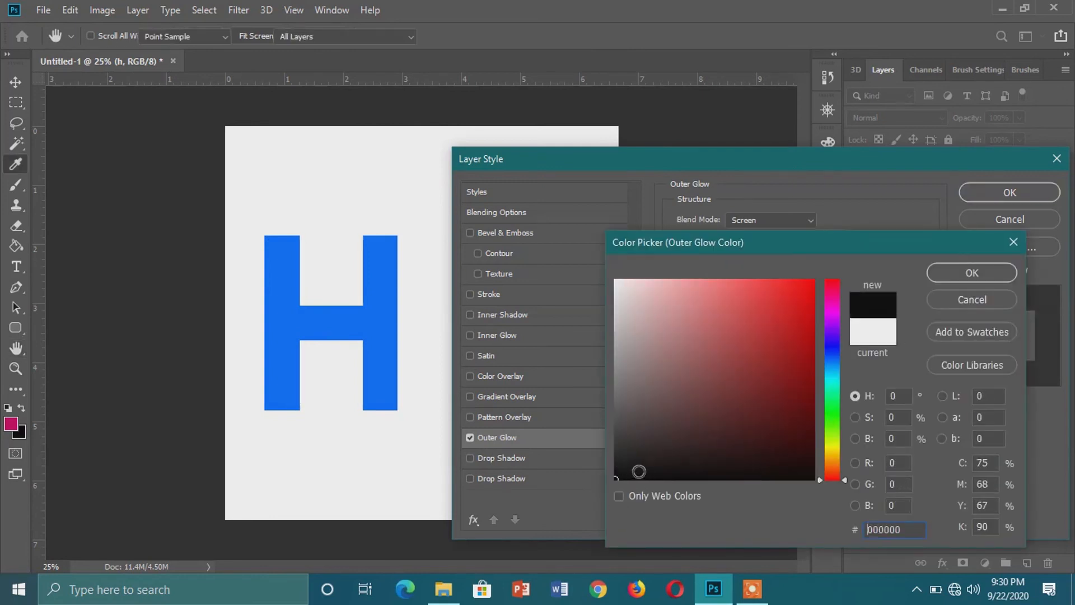
left_click(964, 276)
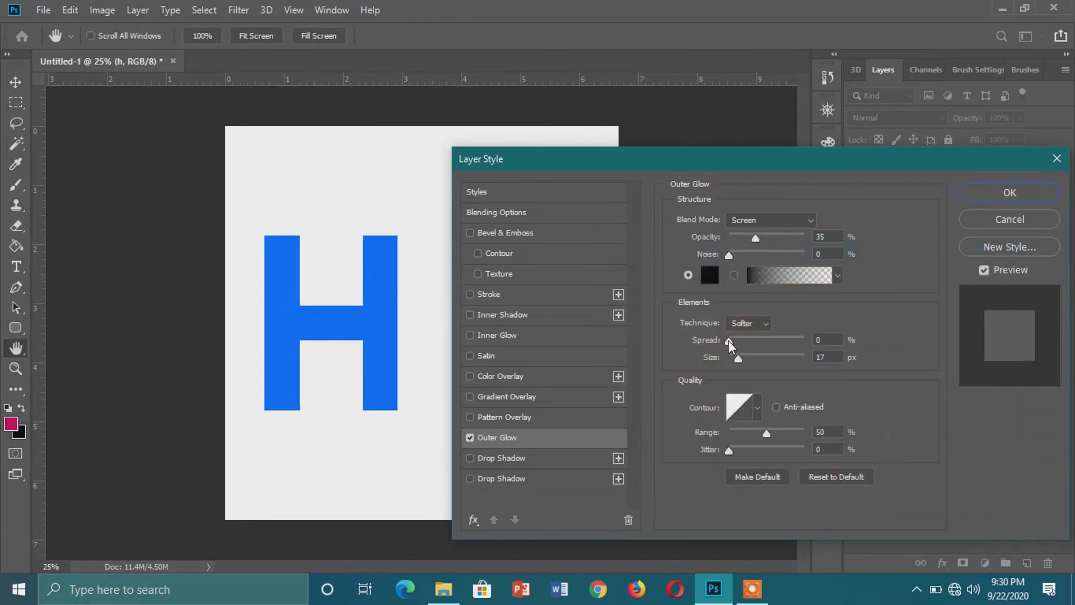
Test the black glow in Normal blend mode at 100% opacity with spreads of 44% and 0%, and switch Outer Glow off
left_click_drag(738, 359, 762, 342)
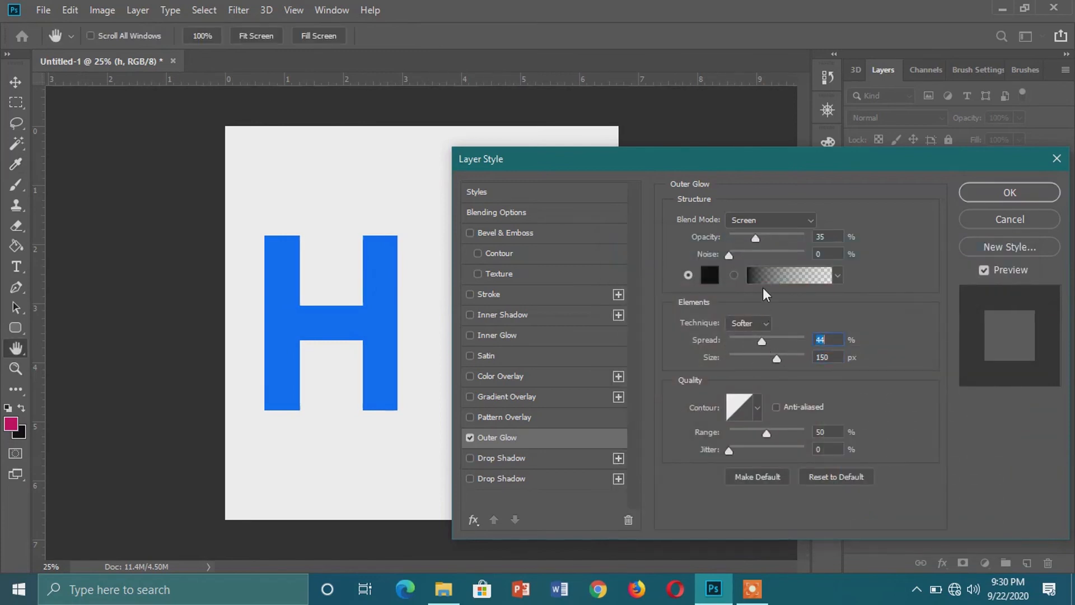
left_click_drag(756, 238, 808, 238)
left_click(790, 221)
left_click(745, 200)
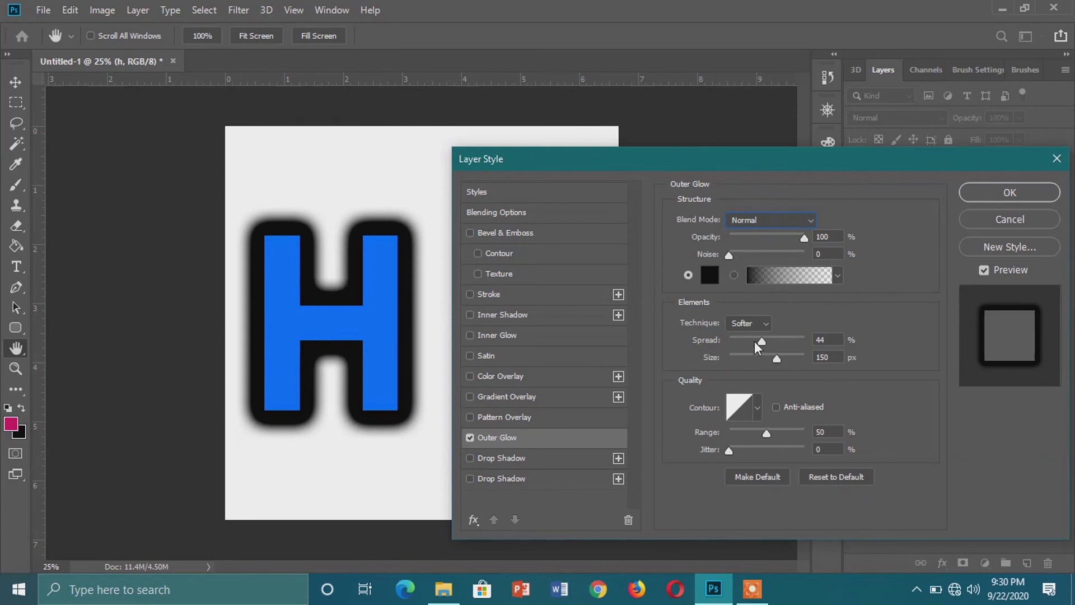
left_click_drag(778, 359, 710, 342)
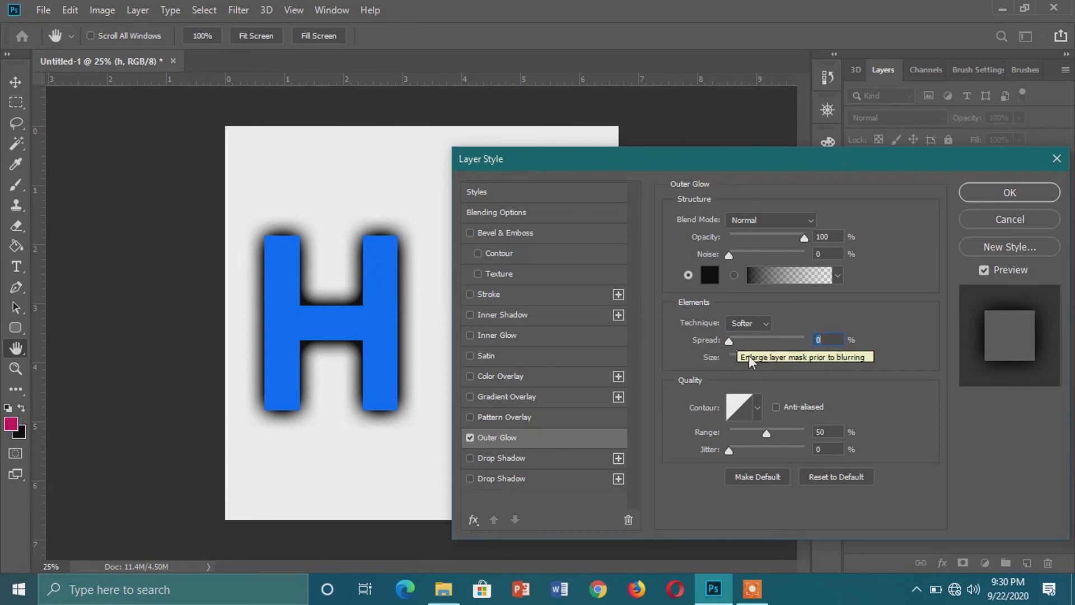
left_click(471, 437)
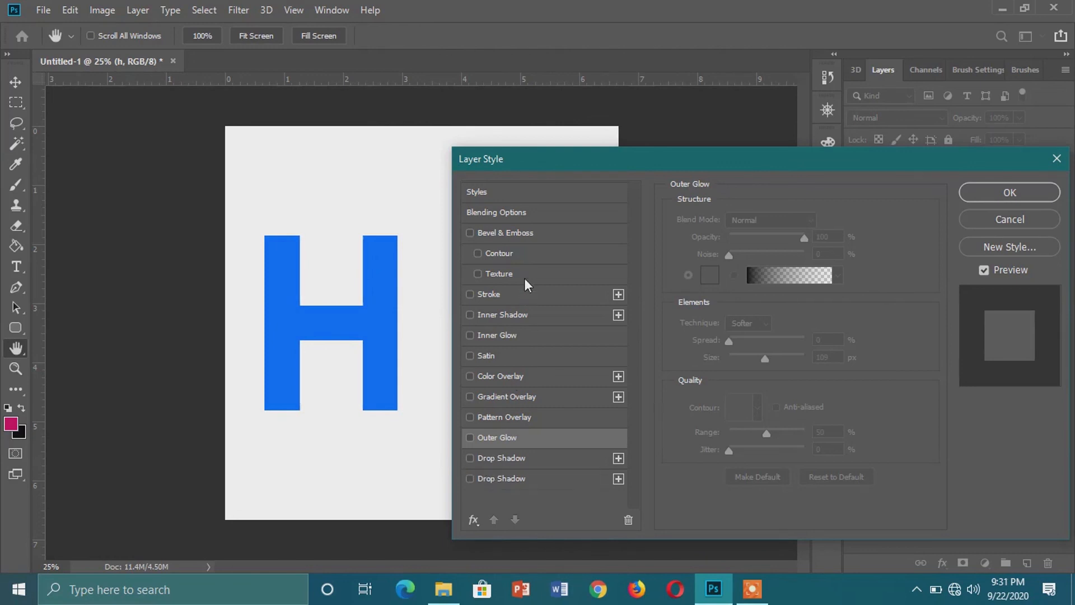
Add a Drop Shadow to the H with 100% opacity, angle 140°, distance 19 px, spread 4% and size 38 px
left_click(487, 458)
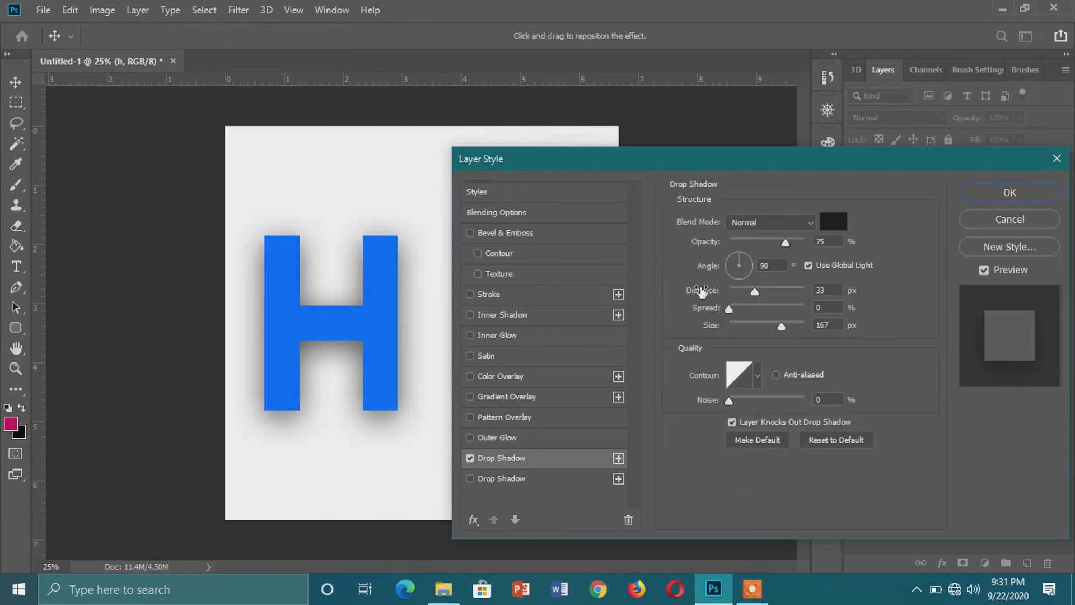
left_click_drag(781, 327, 741, 325)
left_click_drag(784, 243, 810, 244)
left_click_drag(753, 291, 745, 327)
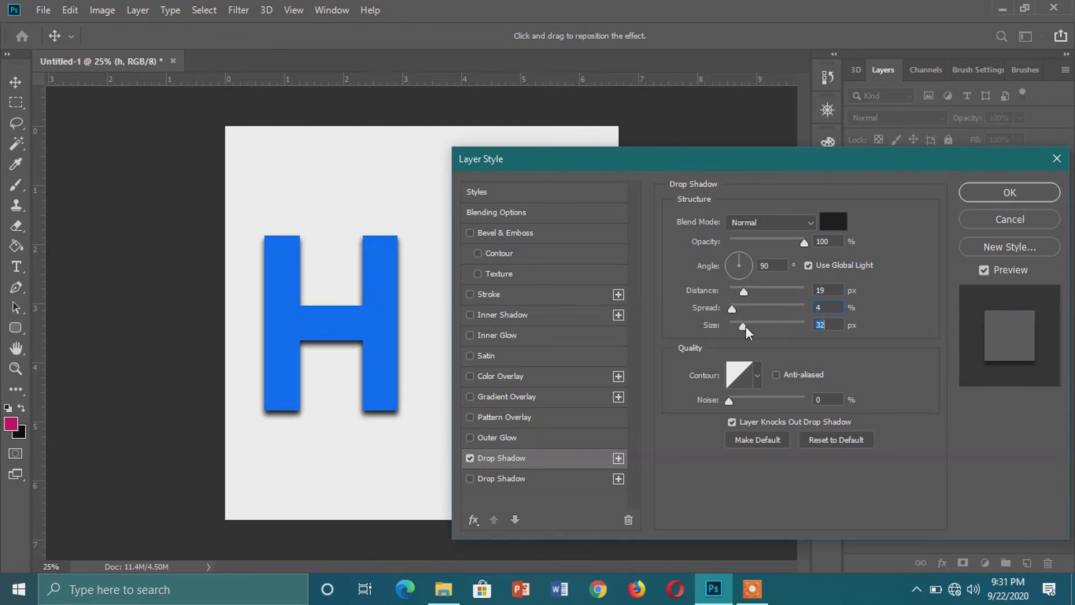
left_click(745, 260)
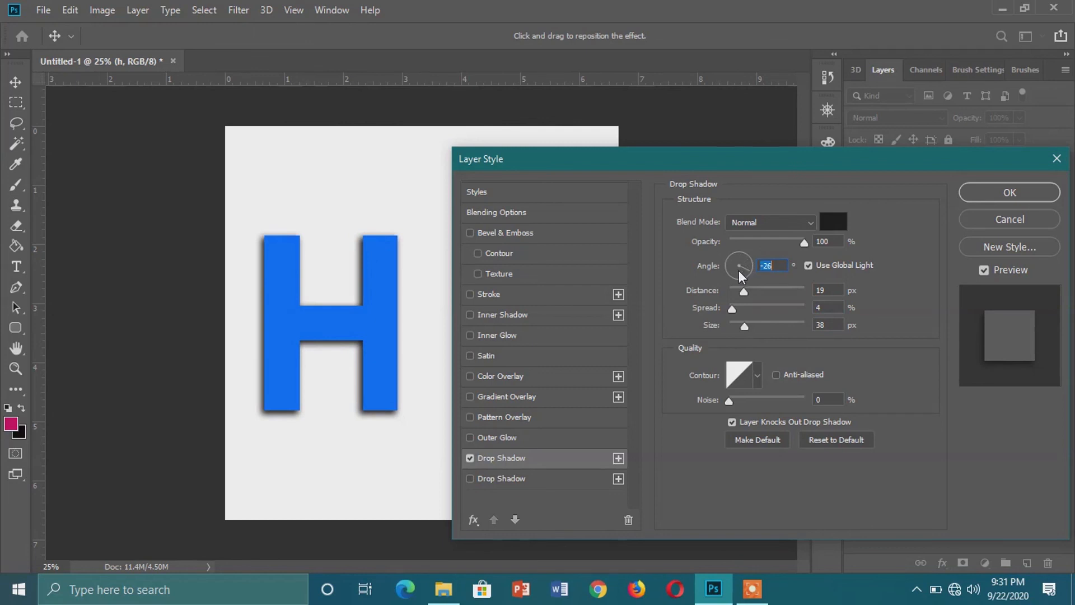
left_click_drag(738, 271, 730, 258)
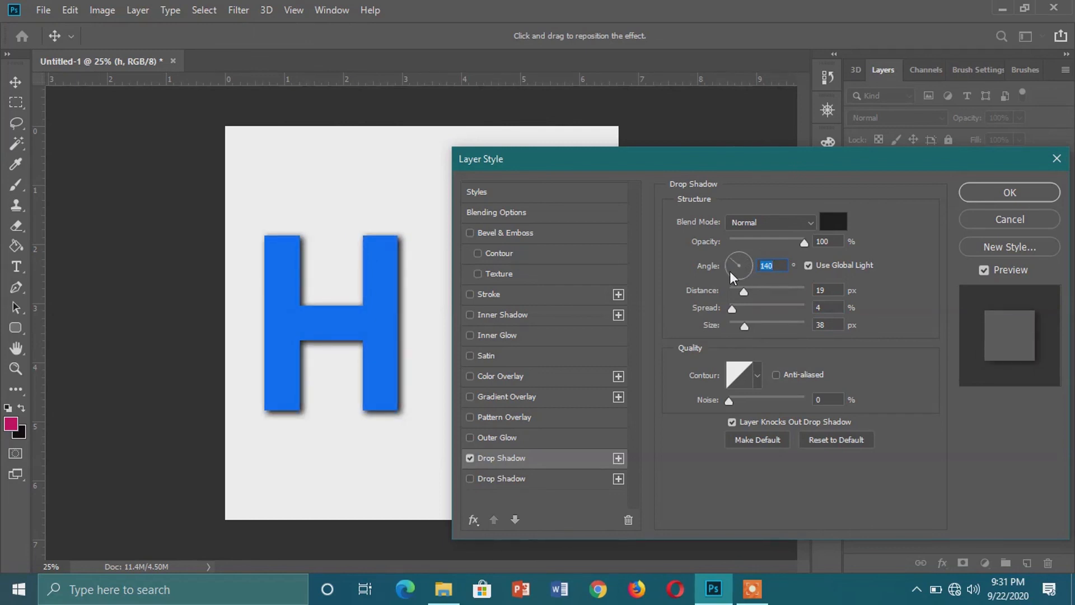